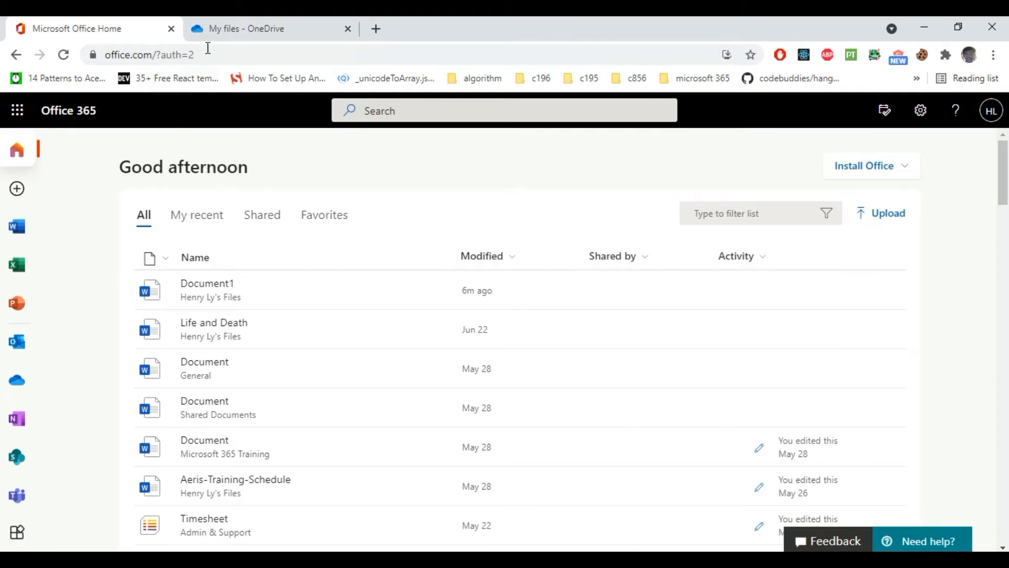
# Step: Look over the OneDrive file list and the Microsoft 365 apps list, returning to Office home
pyautogui.click(226, 29)
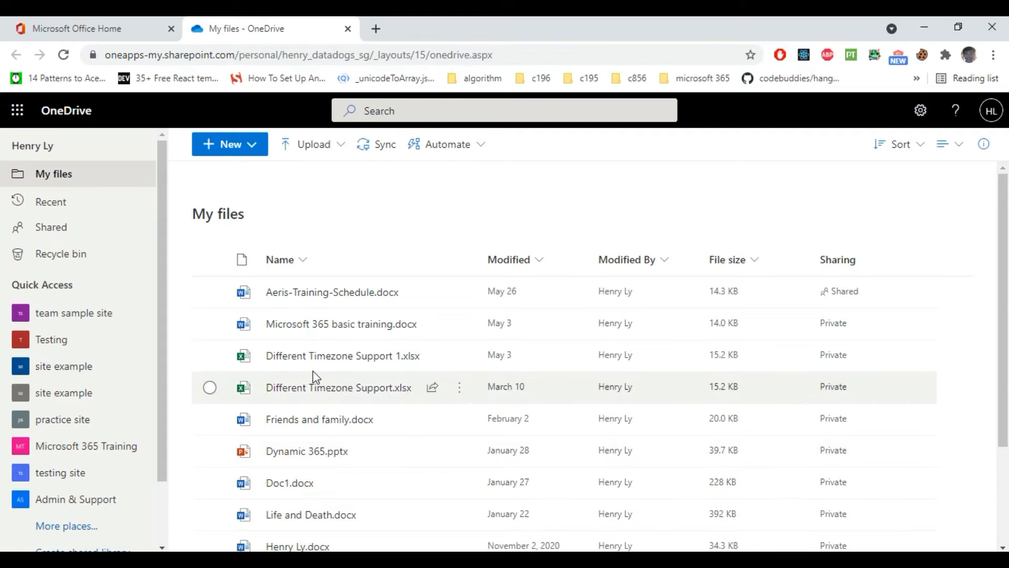
pyautogui.click(98, 28)
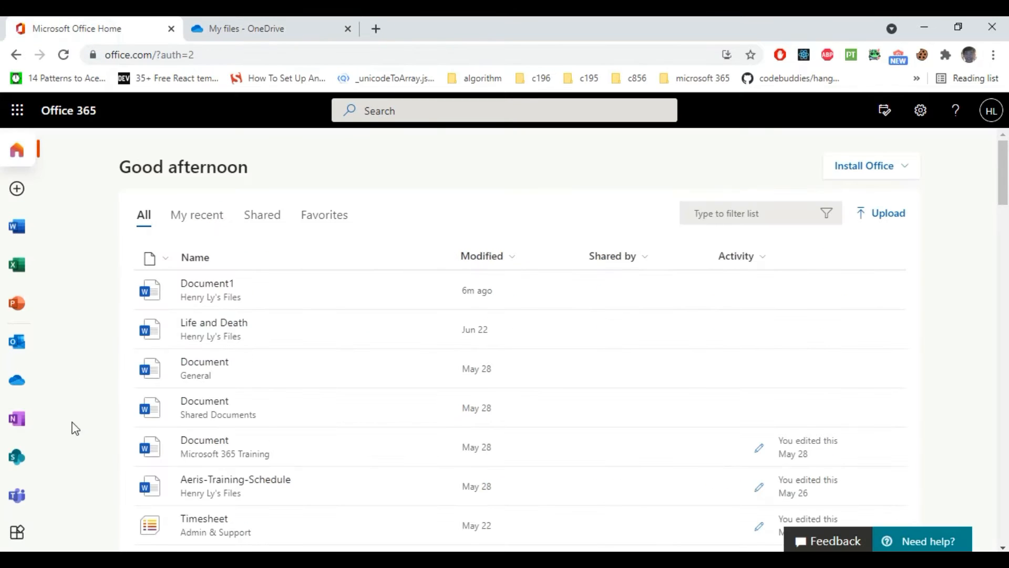
pyautogui.click(14, 110)
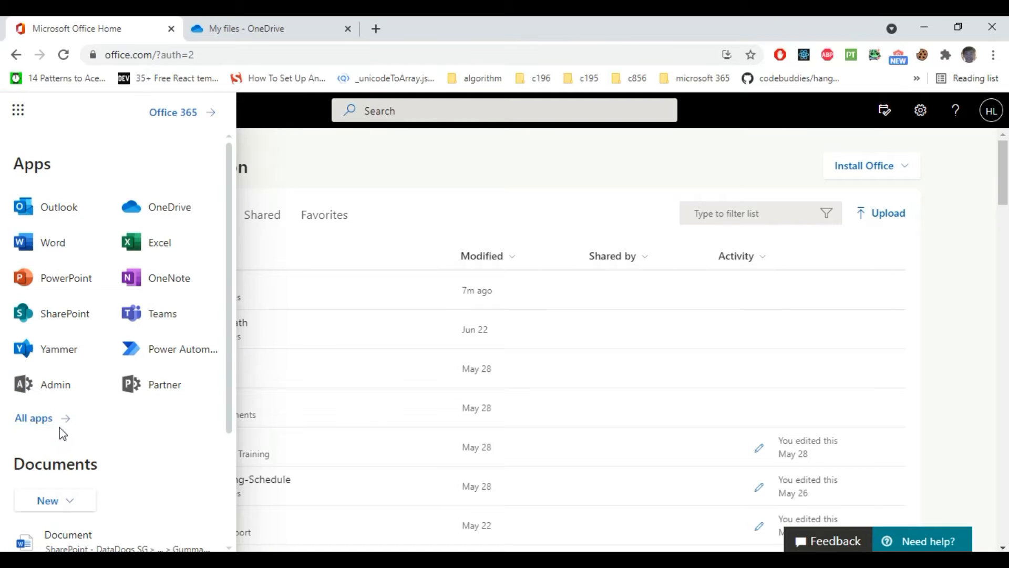
pyautogui.click(366, 159)
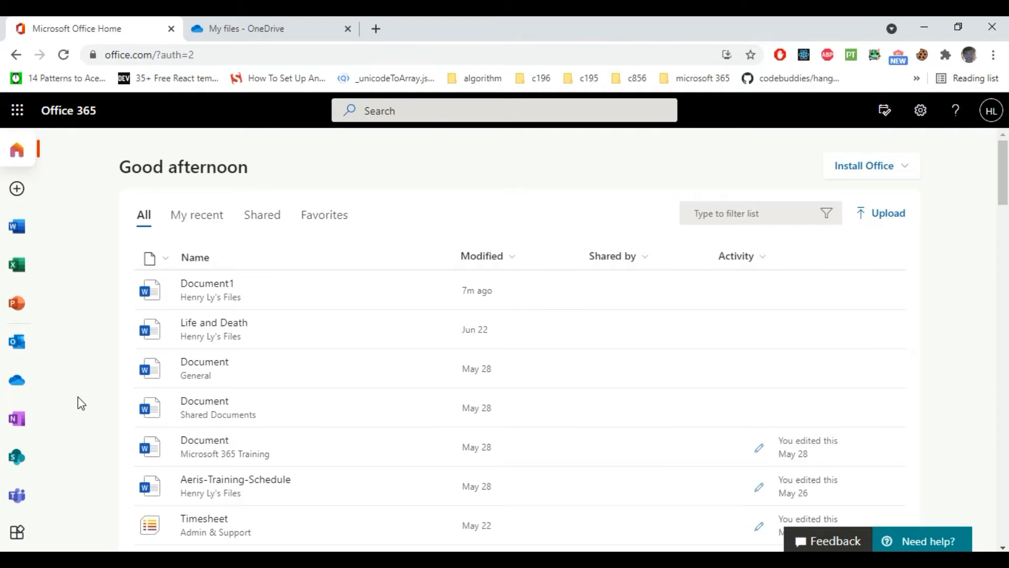
# Step: Create a new blank Word document (Document.docx) from the Create (+) menu
pyautogui.click(20, 190)
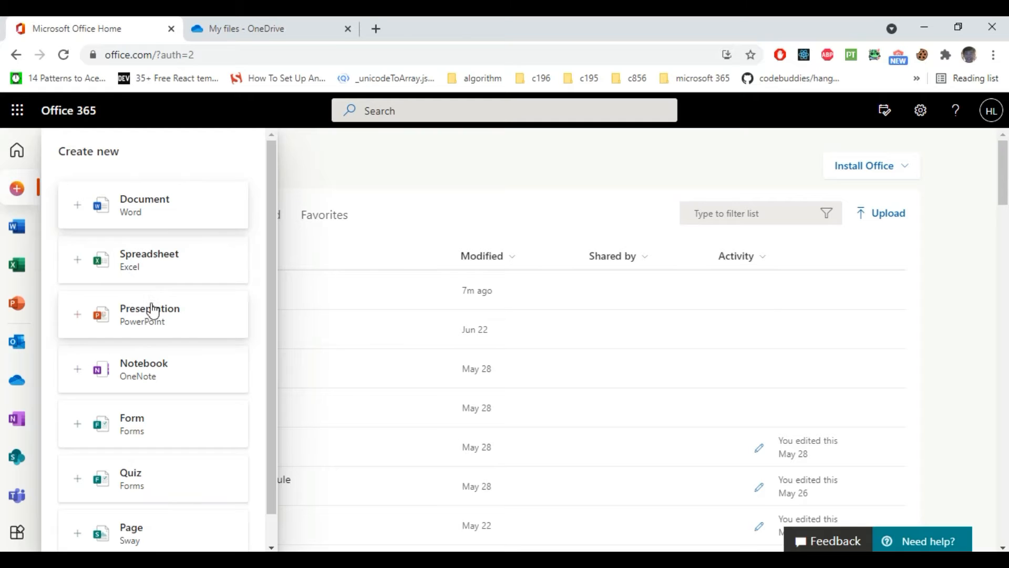
pyautogui.click(387, 166)
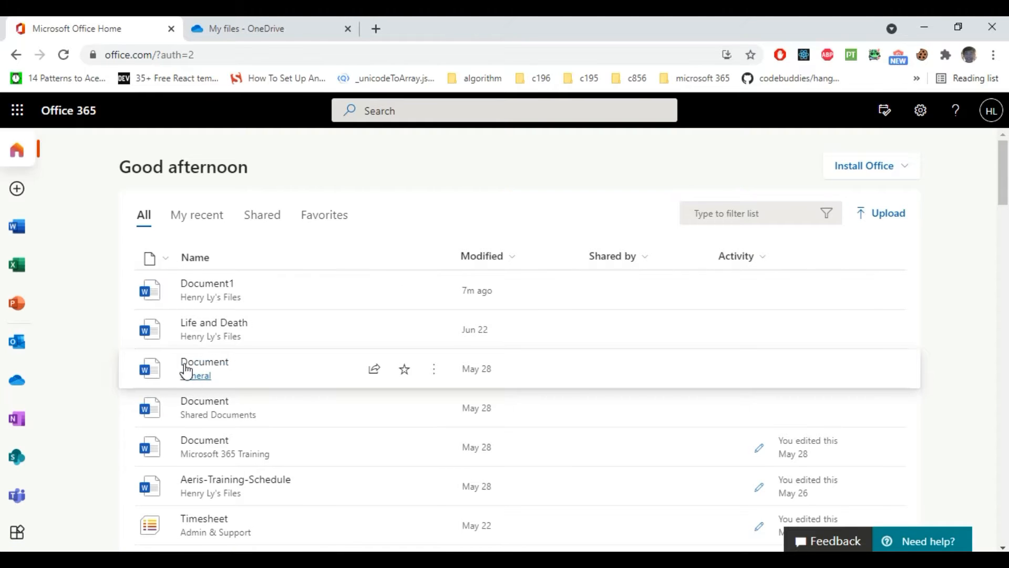
pyautogui.click(20, 190)
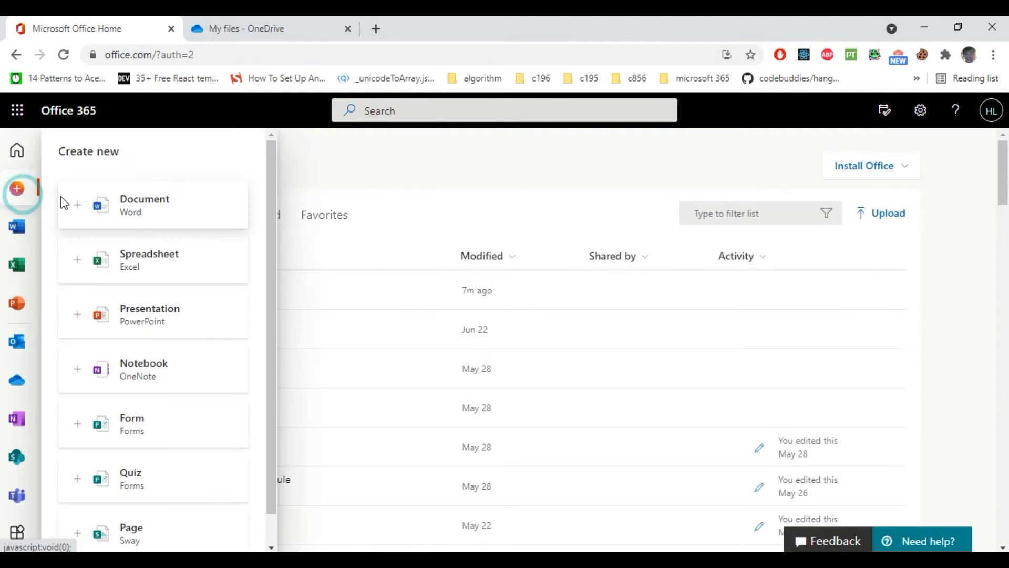
pyautogui.click(171, 215)
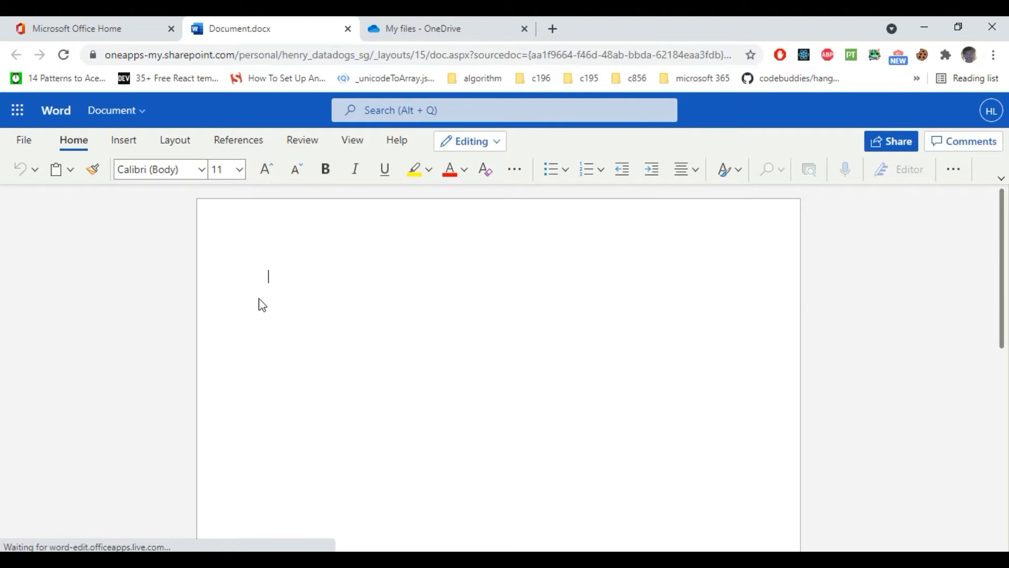
# Step: Close Document.docx, confirm it in My files, return to Office home, and open search suggestions
pyautogui.click(348, 29)
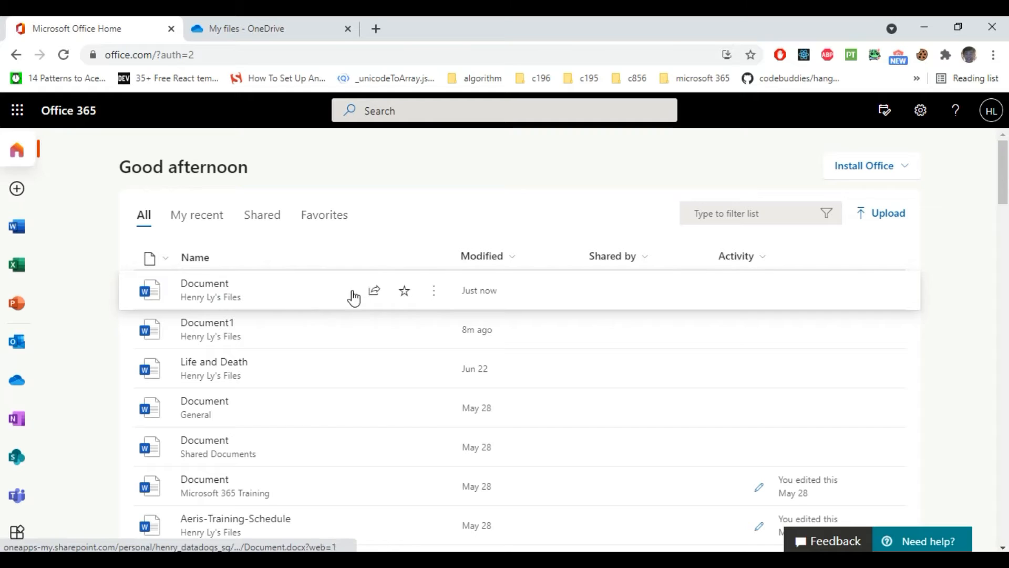
pyautogui.click(257, 28)
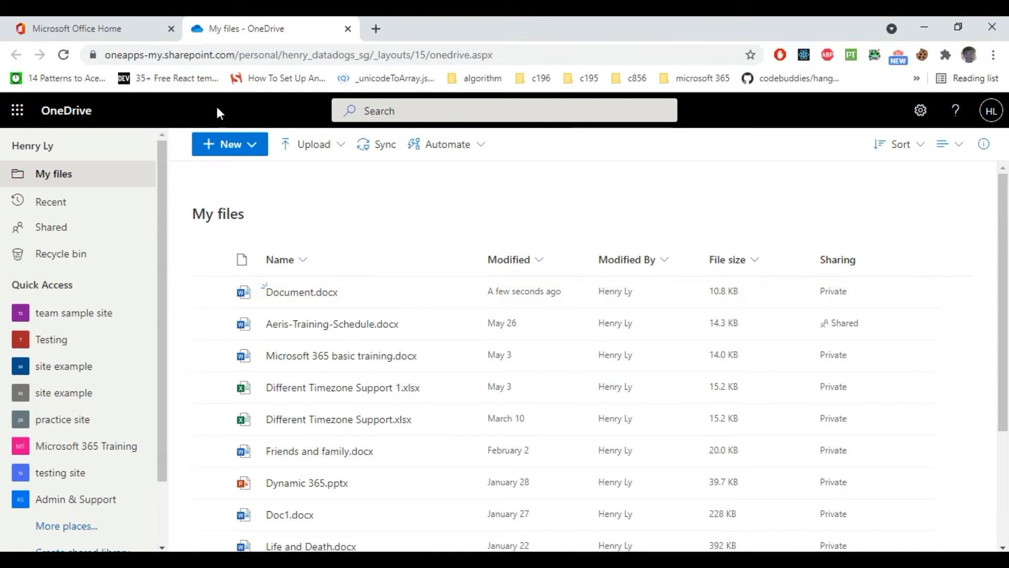
pyautogui.click(112, 28)
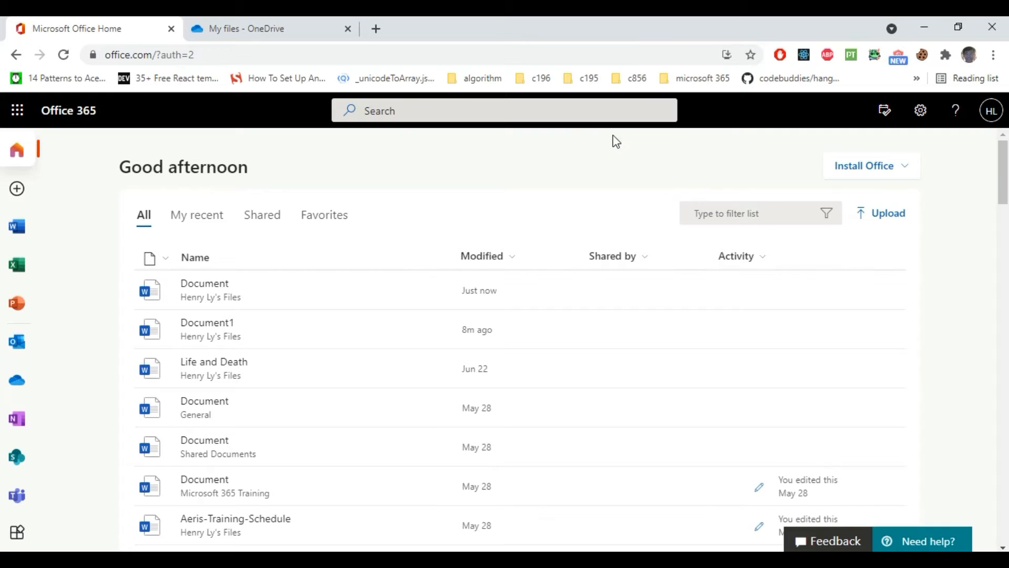
pyautogui.click(568, 109)
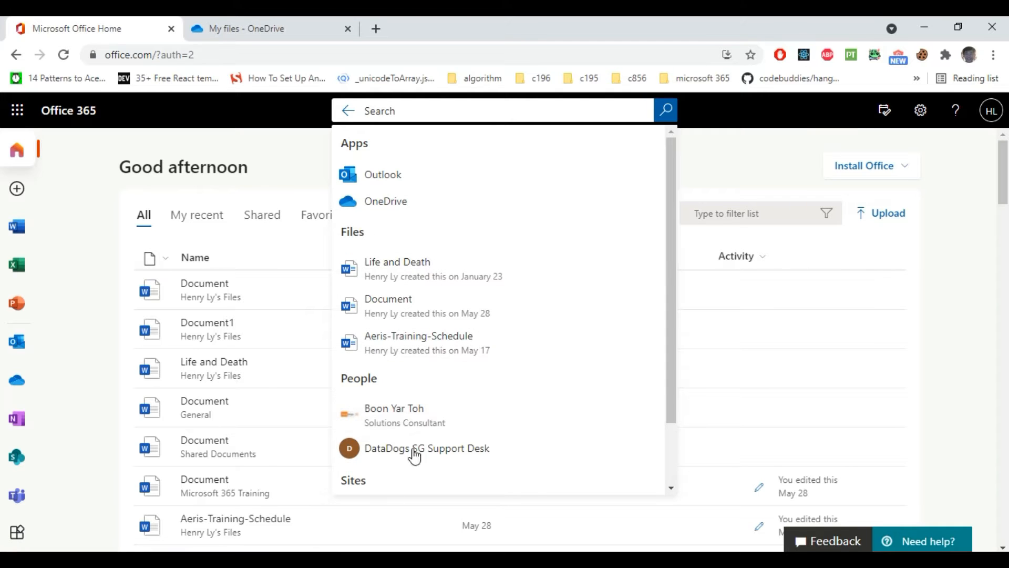
# Step: Dismiss the search suggestions and look over the Settings and signed-in account panels
pyautogui.click(723, 168)
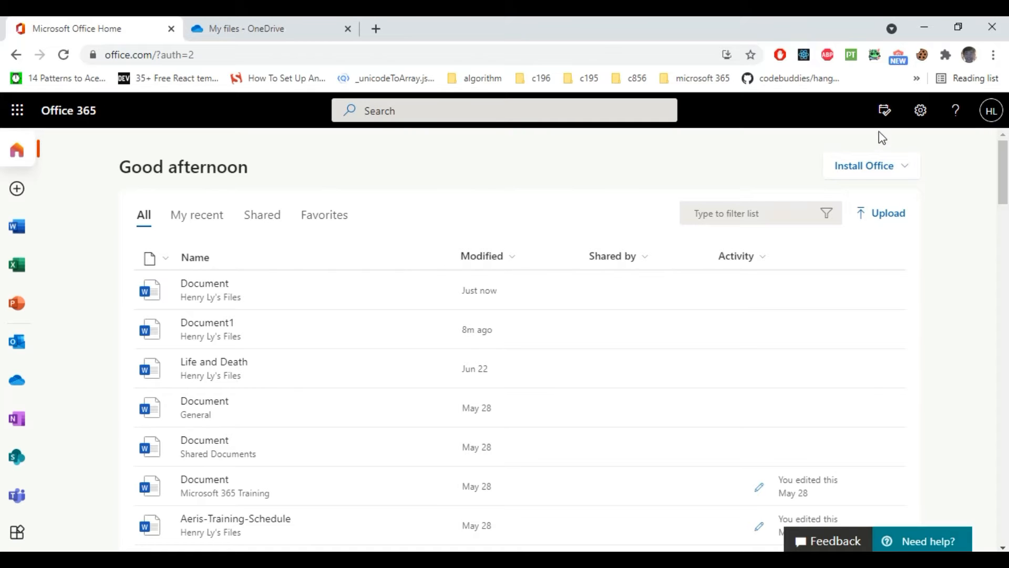
pyautogui.click(921, 110)
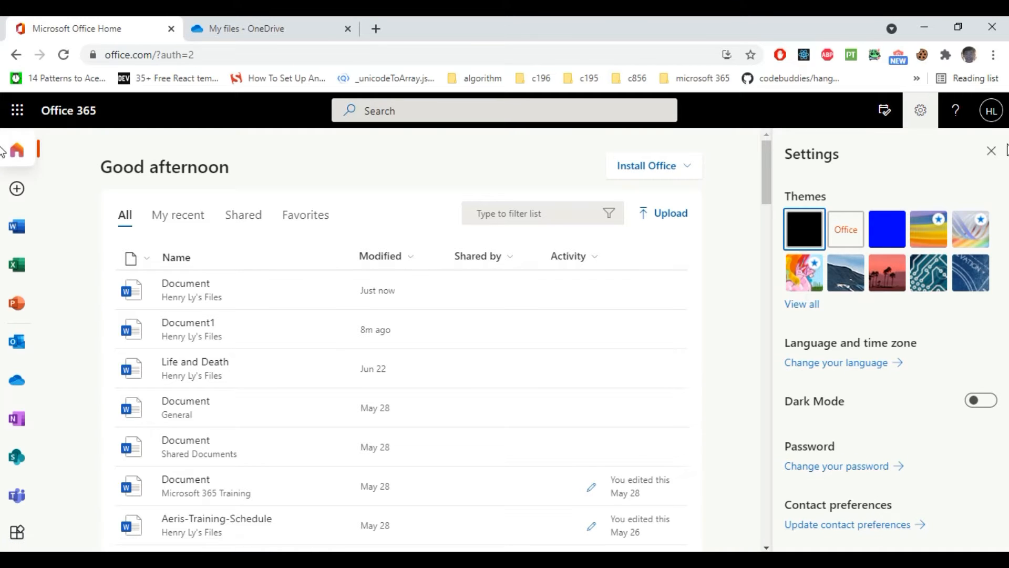
pyautogui.click(1001, 112)
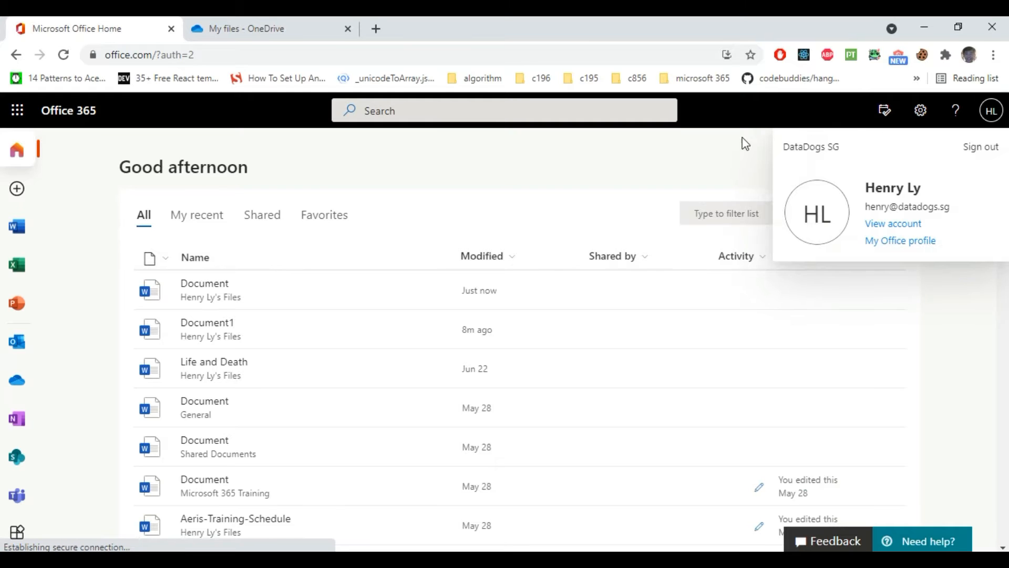
pyautogui.click(726, 160)
# Step: Check the My Day calendar and to-do panel, then show the Install Office choices
pyautogui.click(883, 121)
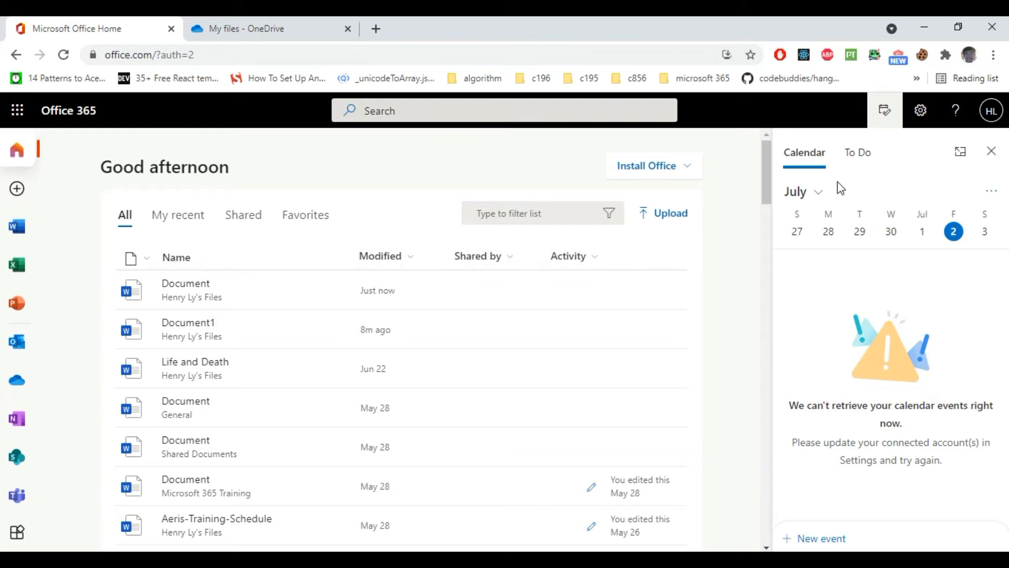
pyautogui.click(742, 259)
pyautogui.click(992, 151)
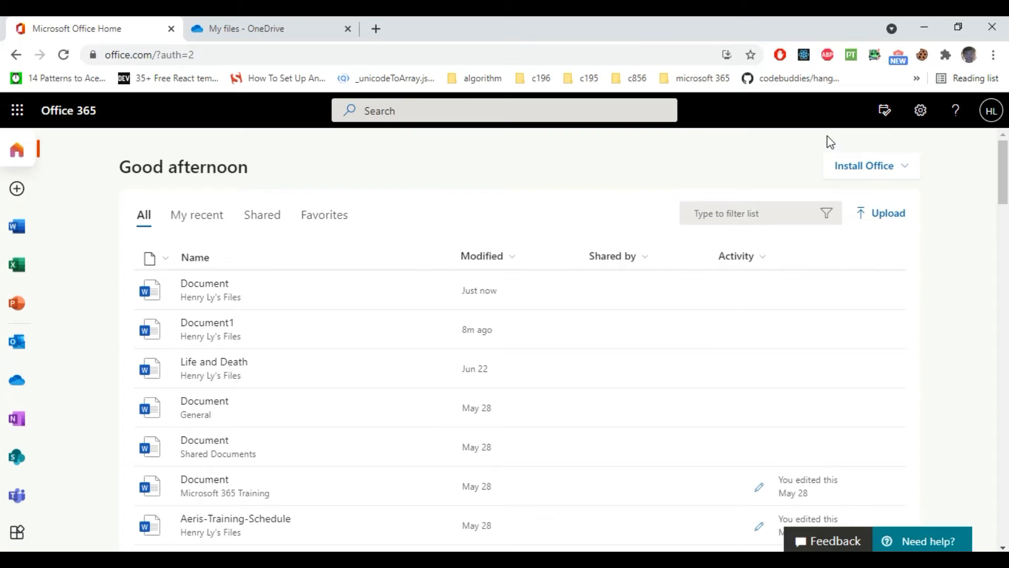
pyautogui.click(906, 168)
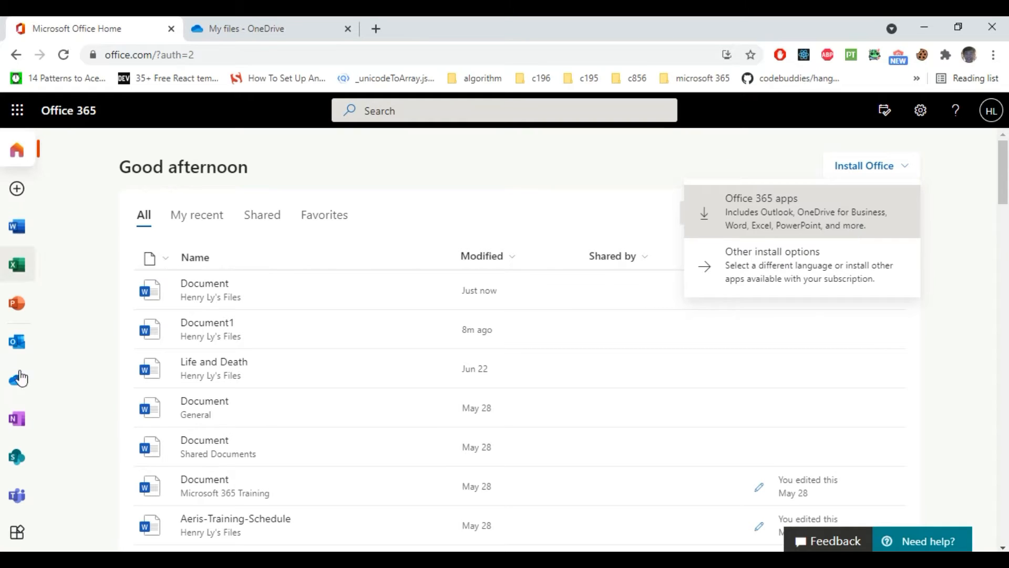
# Step: Close the Install Office dropdown by clicking empty space on the home page
pyautogui.click(465, 171)
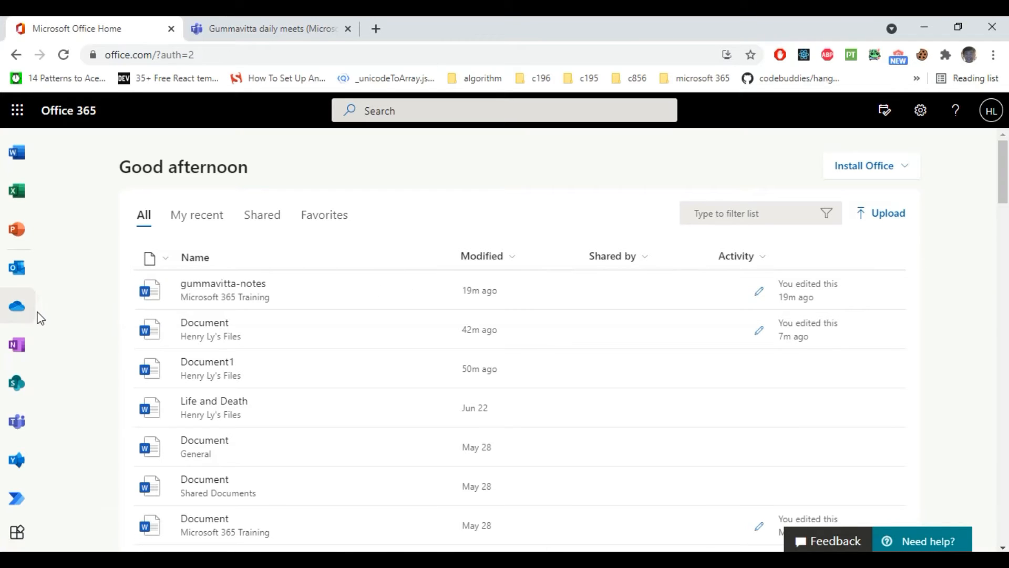
# Step: Open OneDrive from the left app rail to show My files in a new tab
pyautogui.click(17, 309)
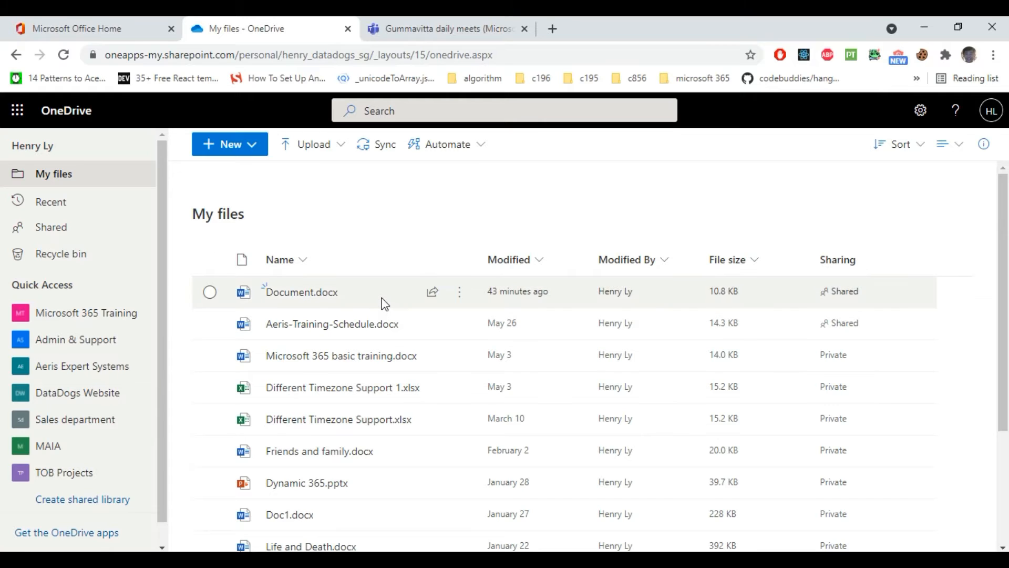
# Step: Select Document.docx in My files and start sharing it
pyautogui.moveTo(385, 304)
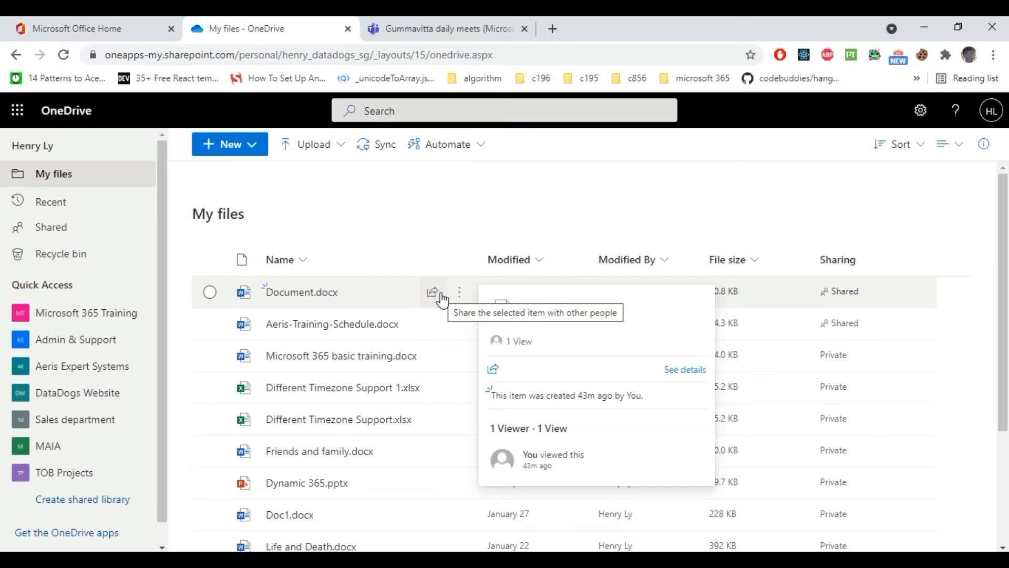
pyautogui.click(362, 294)
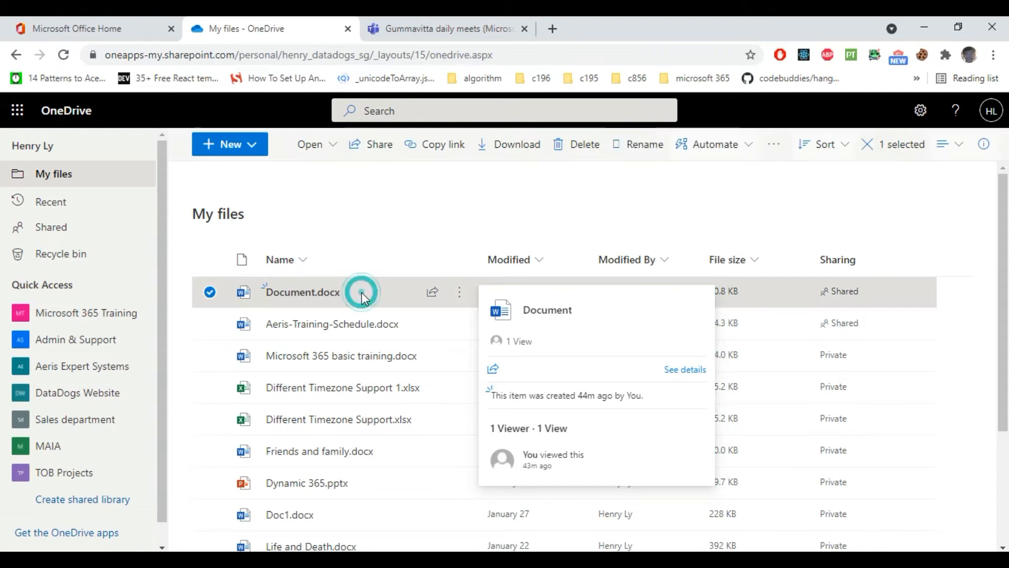
pyautogui.click(363, 157)
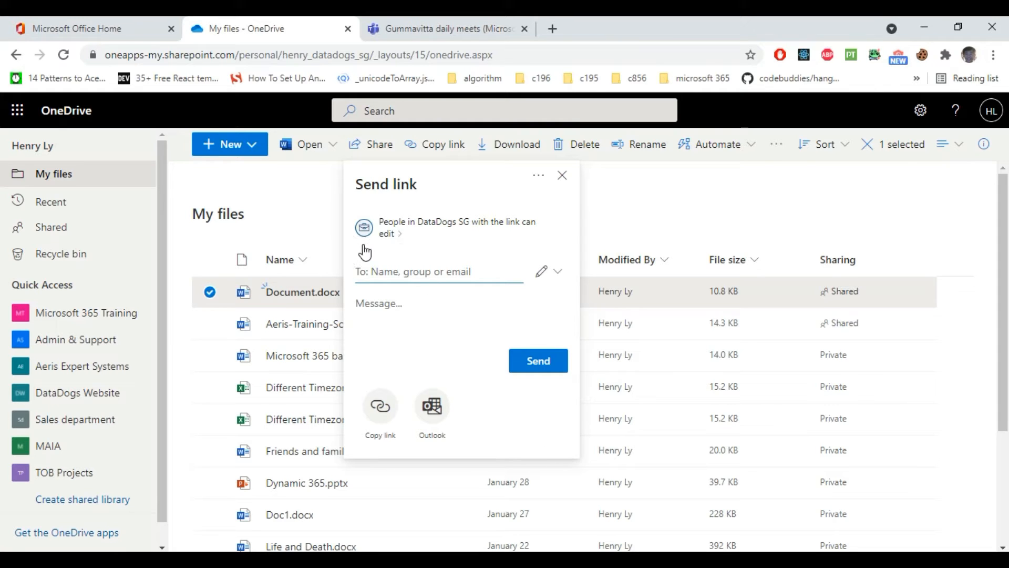
# Step: Check Document.docx's link settings and the Can edit / Can view choices, leaving them unchanged
pyautogui.click(400, 231)
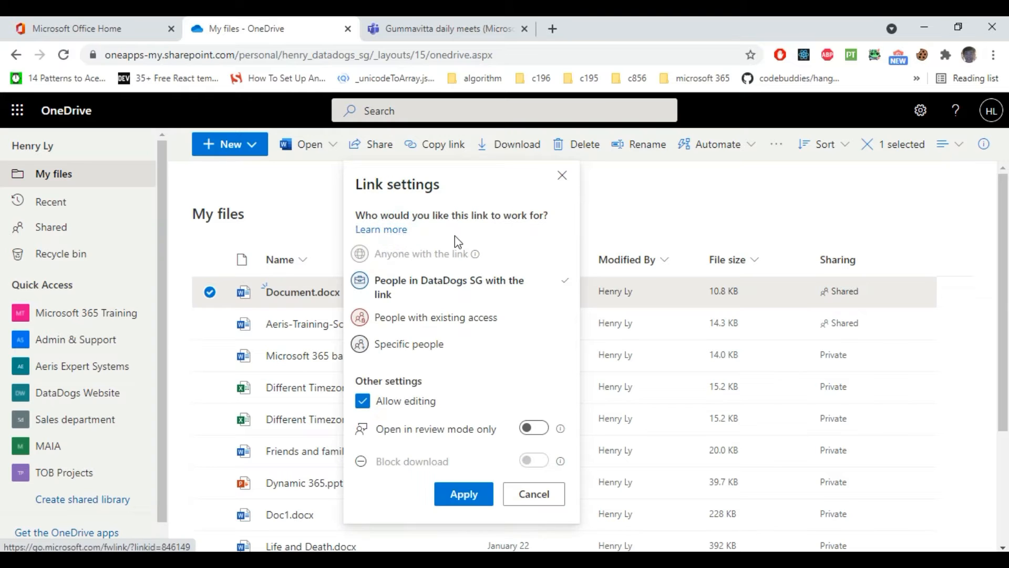
pyautogui.click(526, 494)
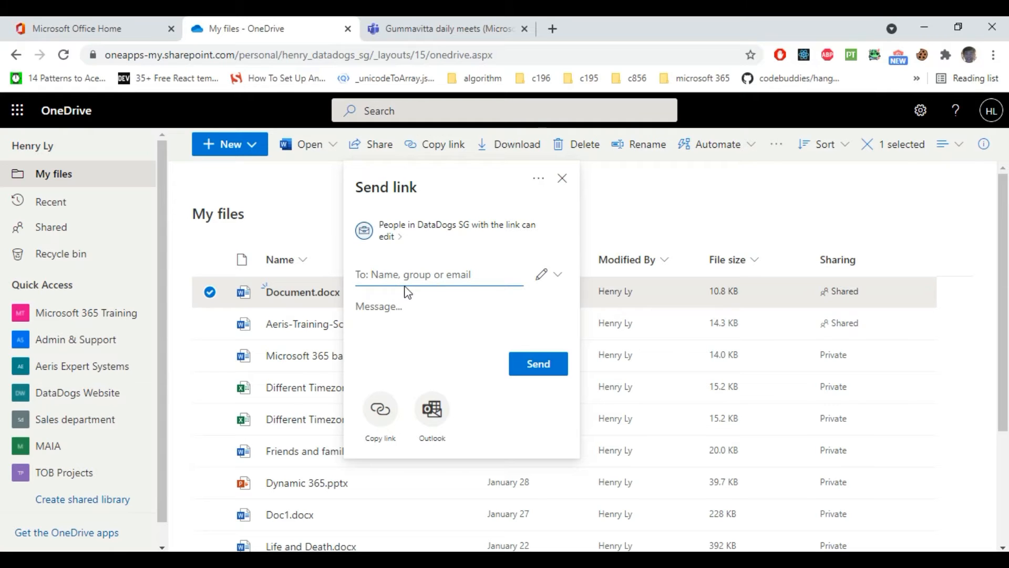
pyautogui.click(553, 275)
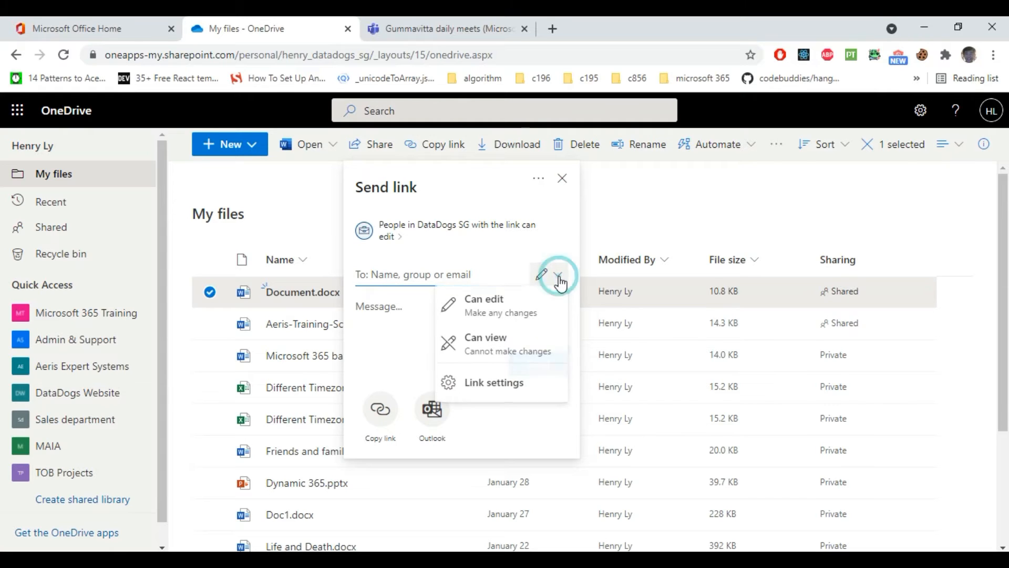
pyautogui.click(557, 286)
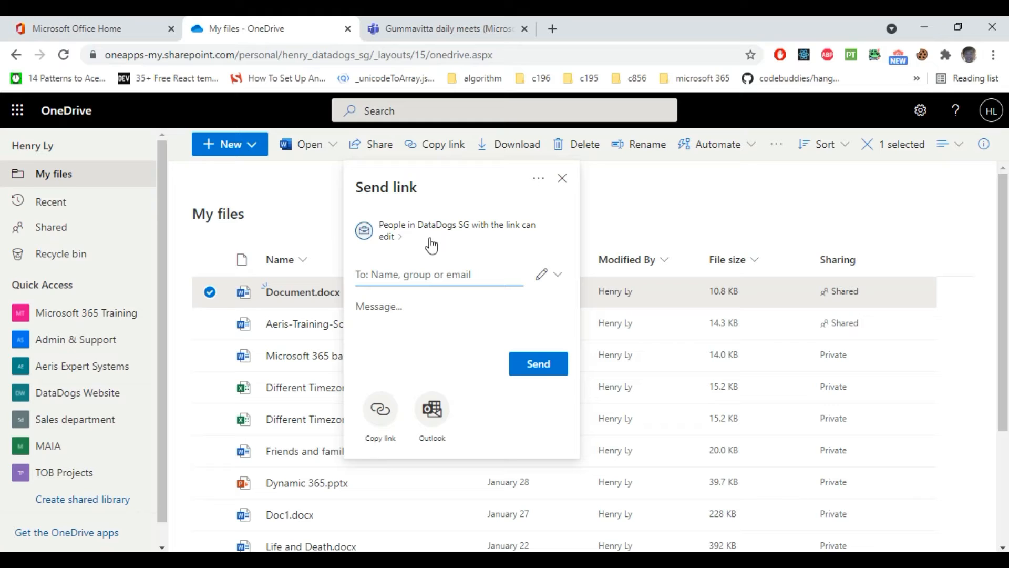
# Step: Add a suggested colleague and an outside e-mail address as link recipients
pyautogui.click(432, 269)
pyautogui.write('boon')
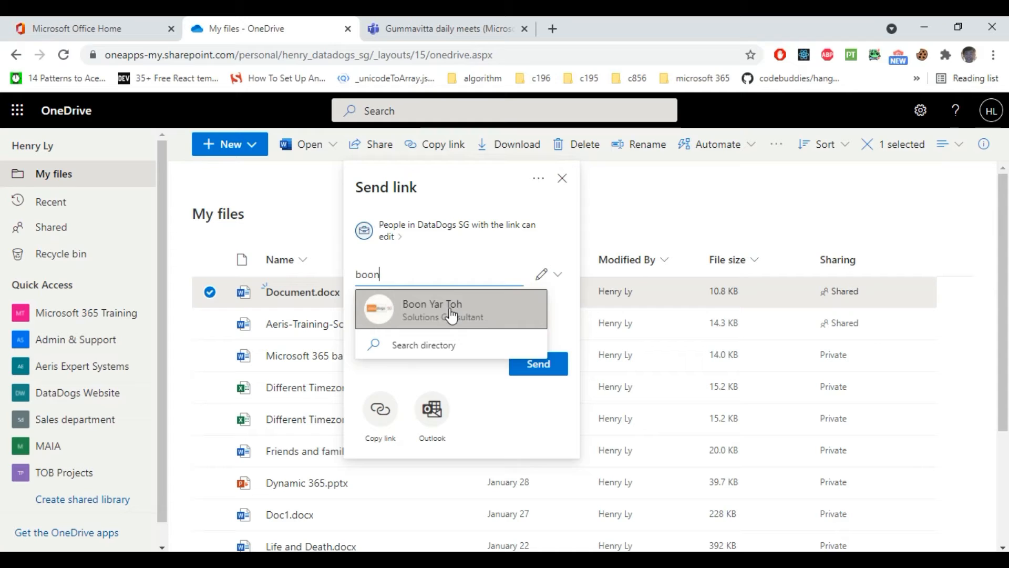
pyautogui.click(453, 314)
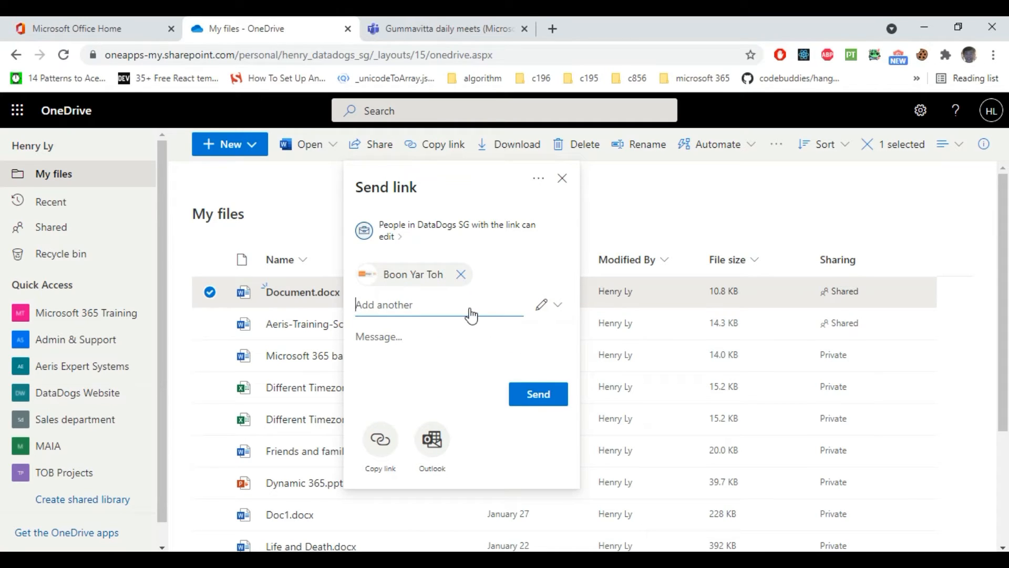
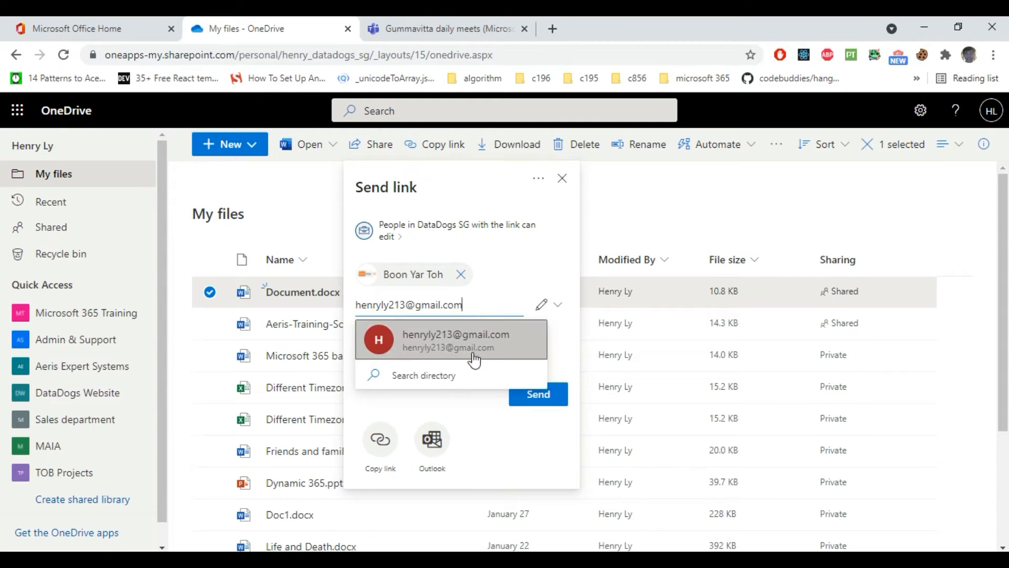
pyautogui.click(475, 361)
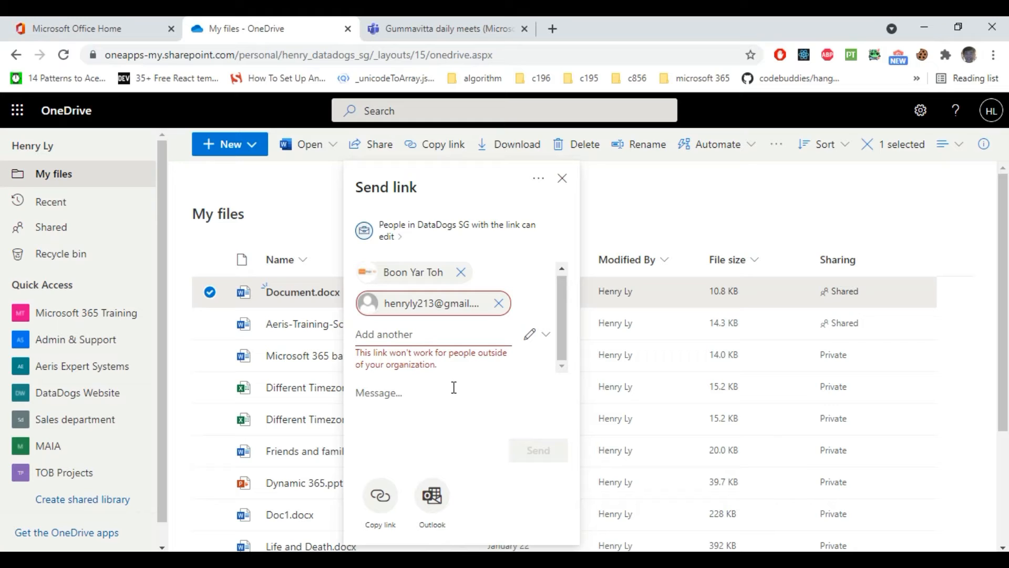
# Step: Restrict the edit link to Specific people, apply it, and copy the link
pyautogui.click(405, 241)
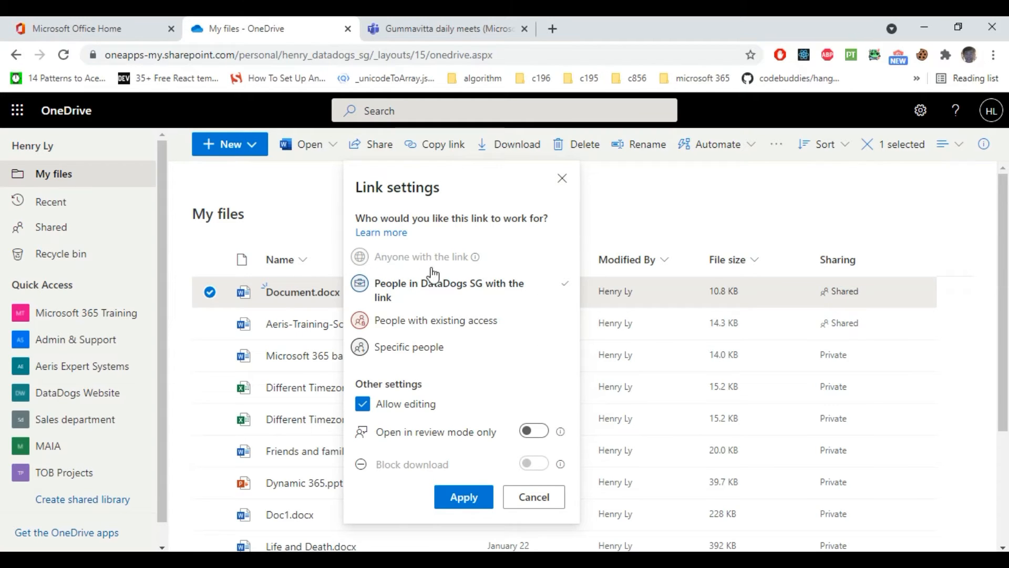
pyautogui.click(408, 350)
pyautogui.click(469, 497)
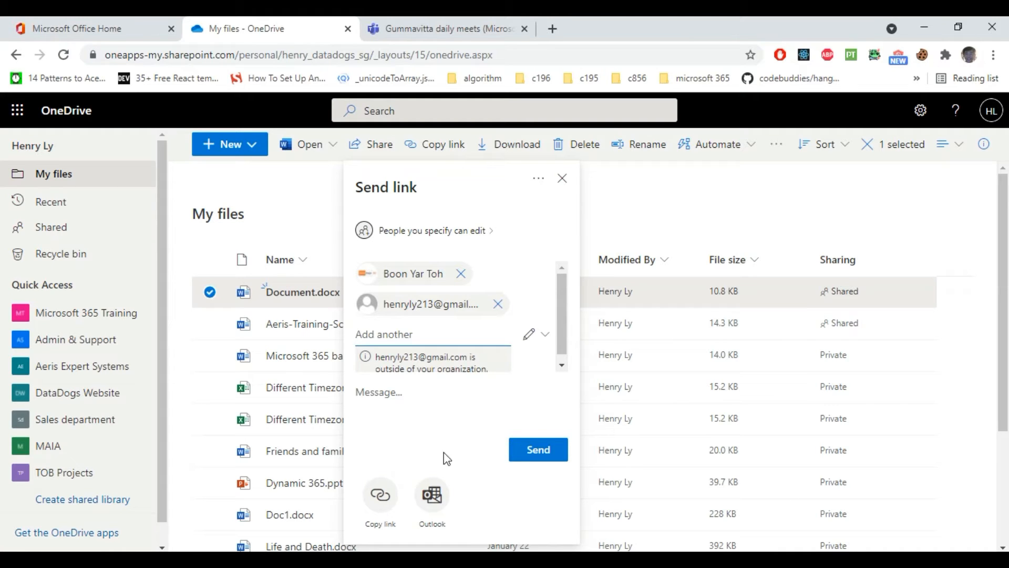
pyautogui.click(384, 505)
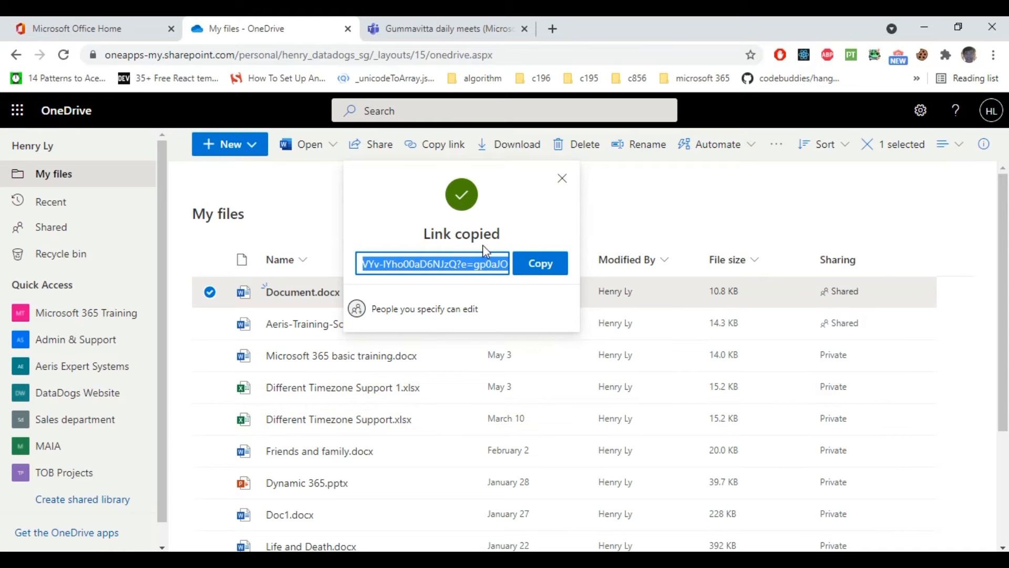
# Step: Close the Link copied confirmation and switch back to the Office Home tab
pyautogui.click(562, 179)
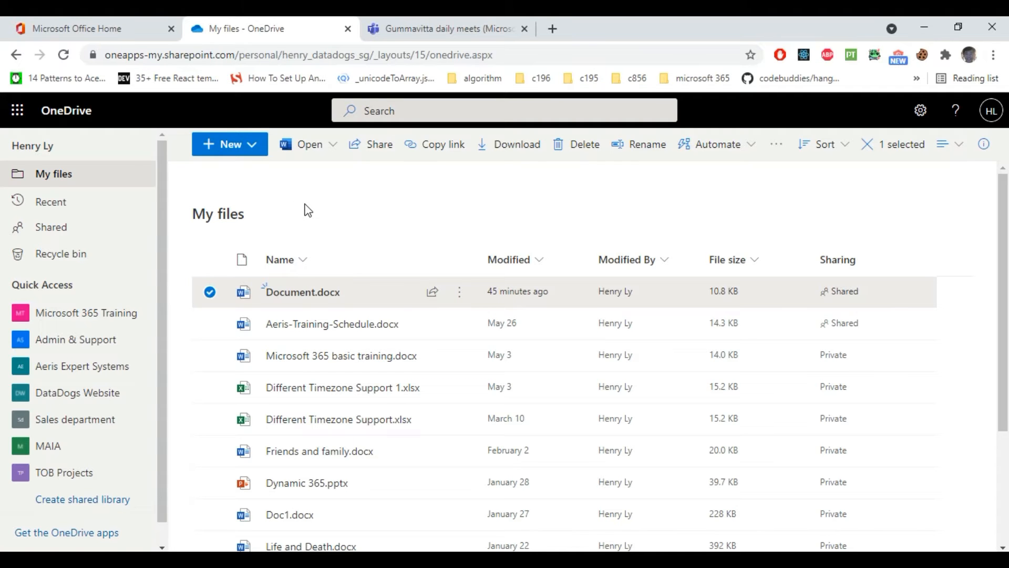
pyautogui.click(105, 21)
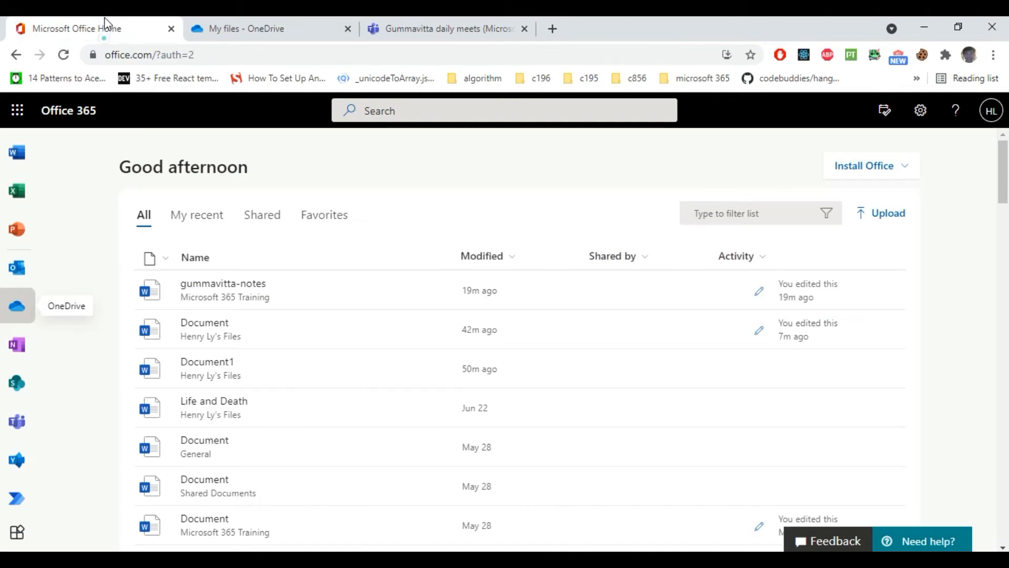
# Step: Open SharePoint and go to the Microsoft 365 Training site's Documents library
pyautogui.click(18, 381)
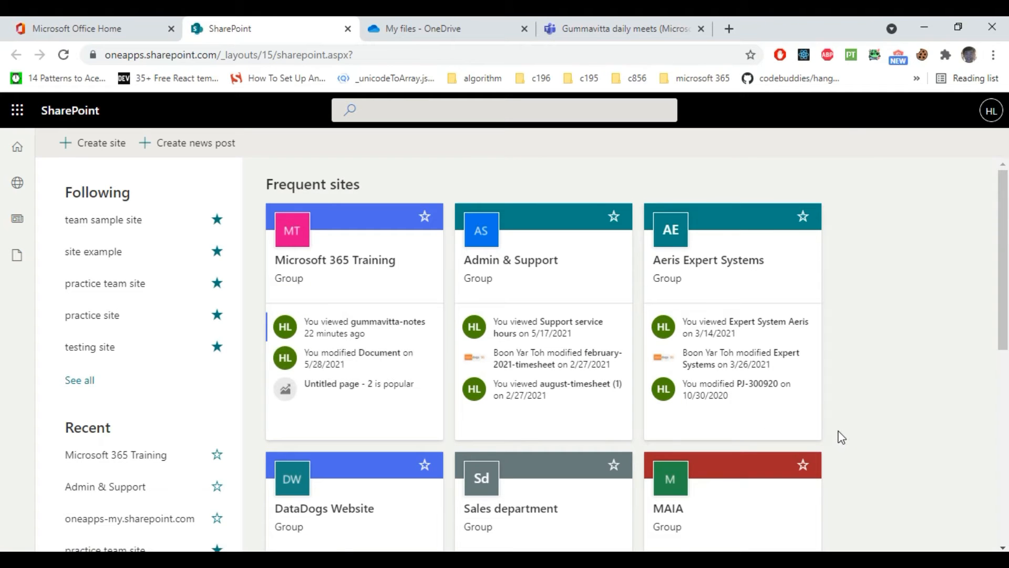
pyautogui.click(373, 258)
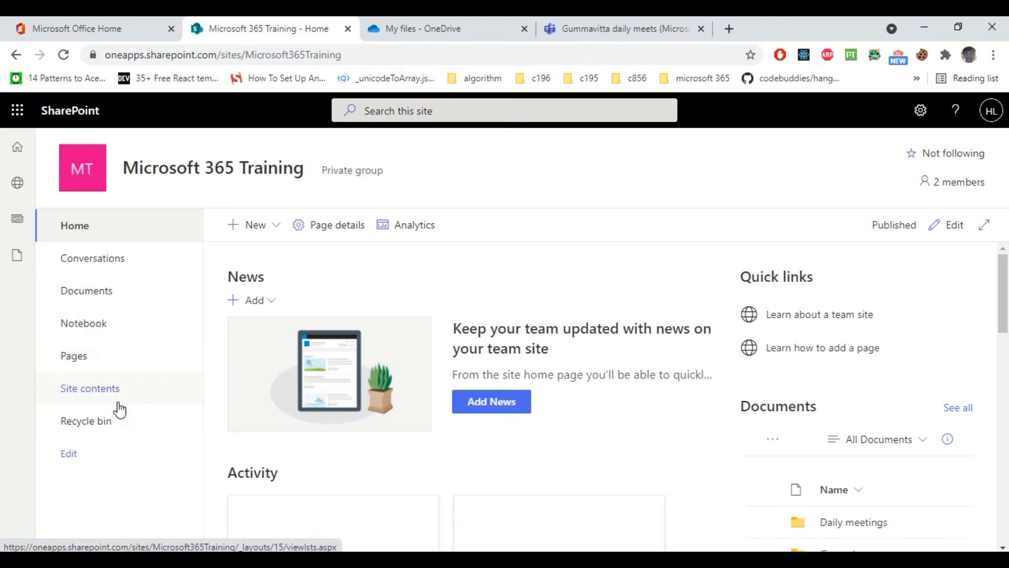
pyautogui.click(115, 300)
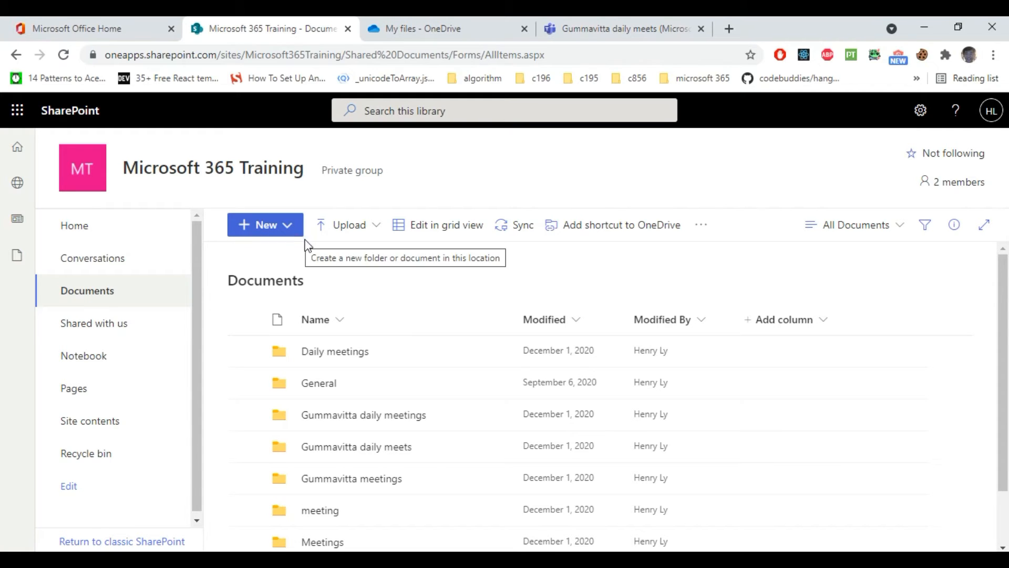
# Step: Open the Share dialog for the Daily meetings folder, then close it without sending
pyautogui.click(418, 351)
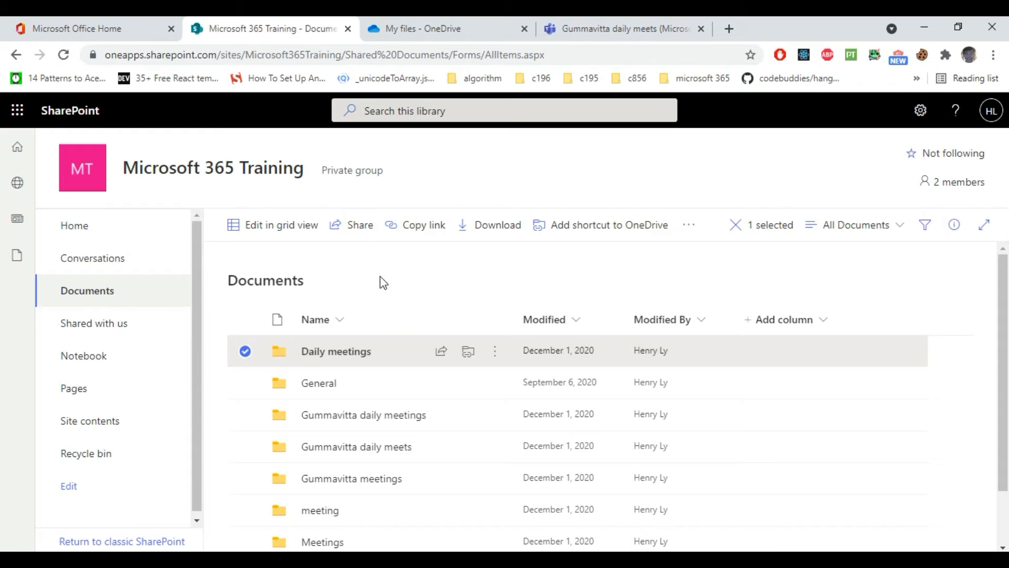
pyautogui.click(442, 352)
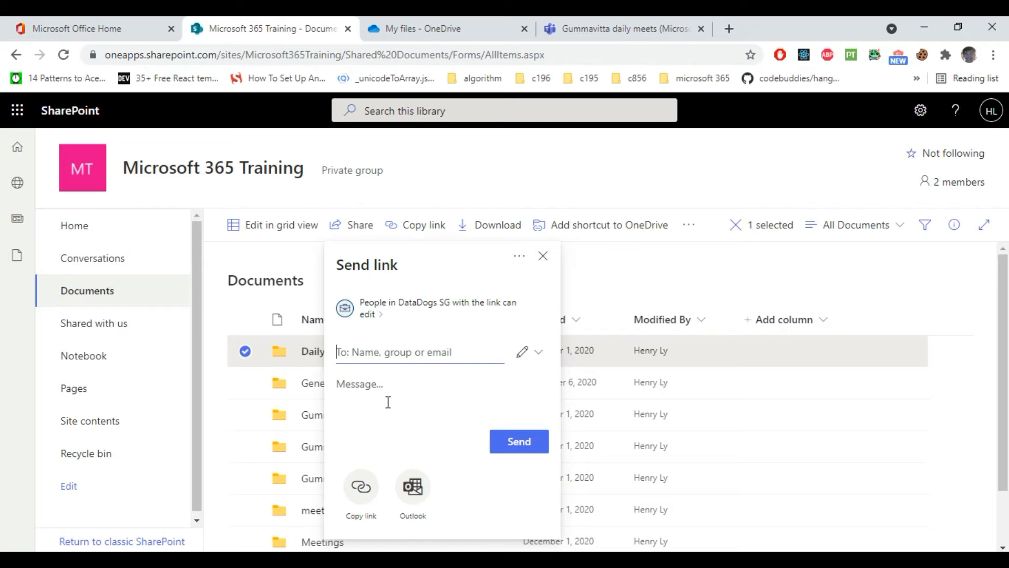
pyautogui.click(540, 256)
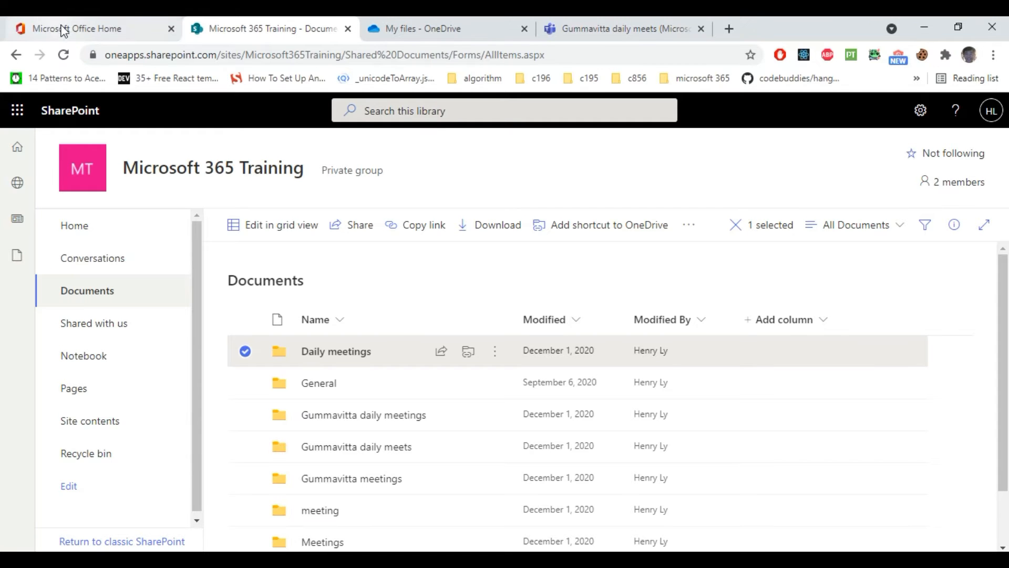
# Step: In Teams, view the files of the Microsoft 365 Training General channel
pyautogui.click(603, 31)
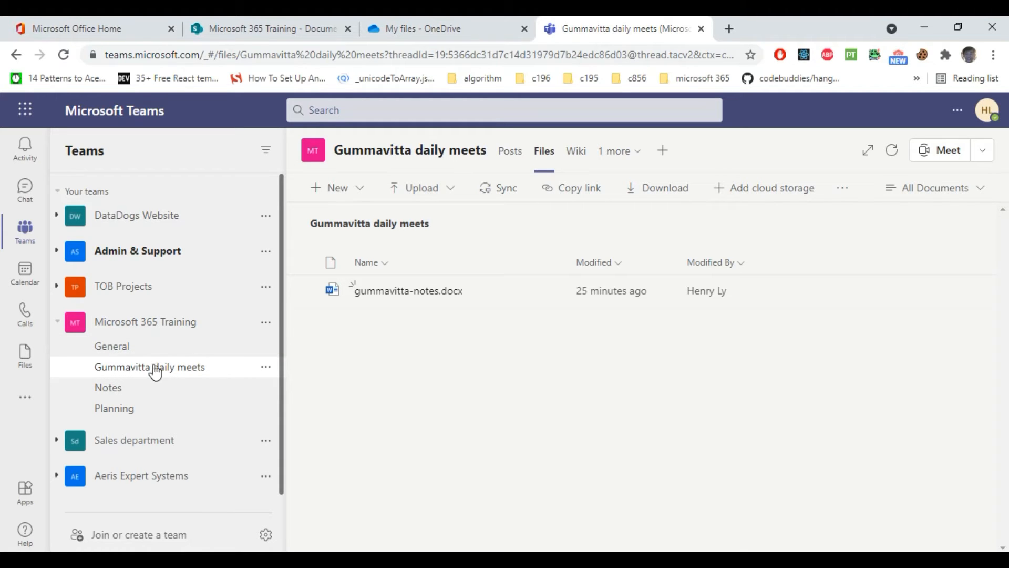
pyautogui.click(145, 351)
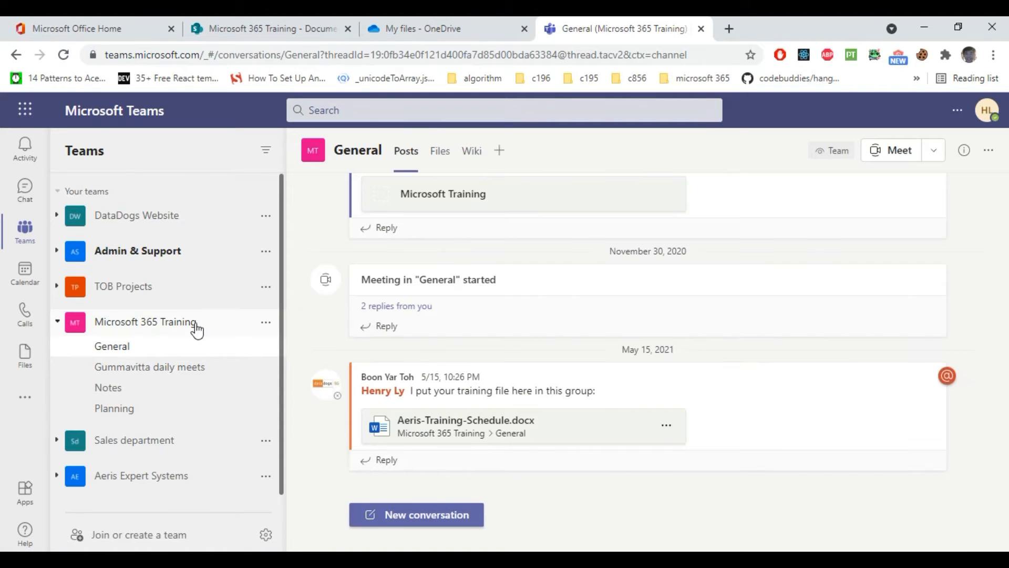
pyautogui.click(441, 157)
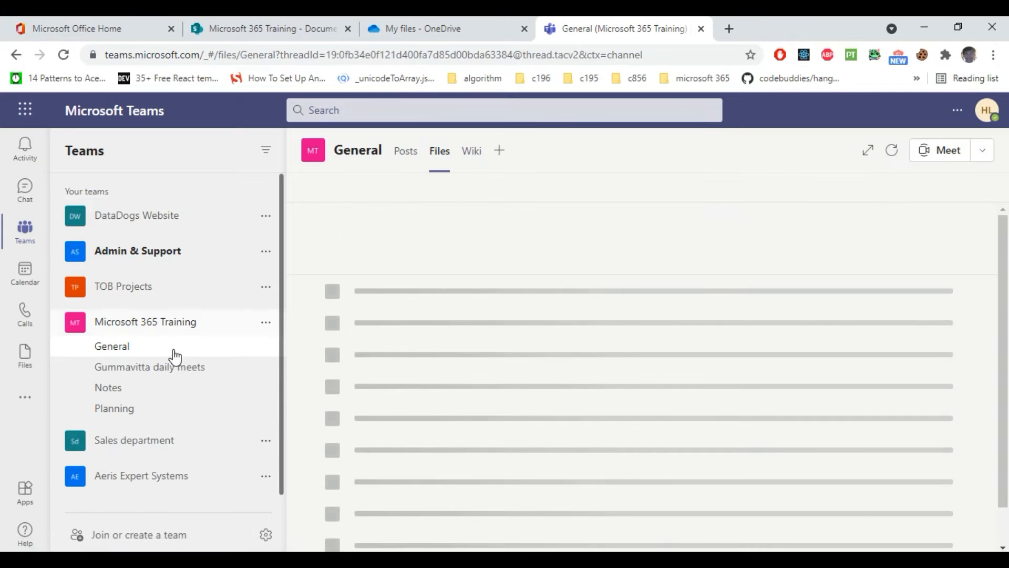
# Step: Open the Gummavitta daily meets channel's Files in SharePoint
pyautogui.click(173, 373)
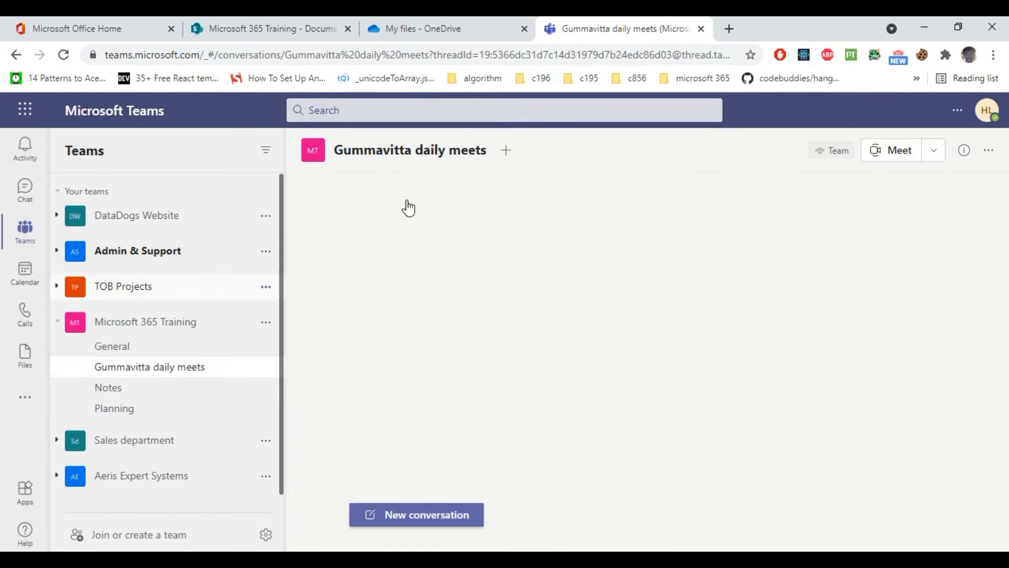
pyautogui.click(542, 154)
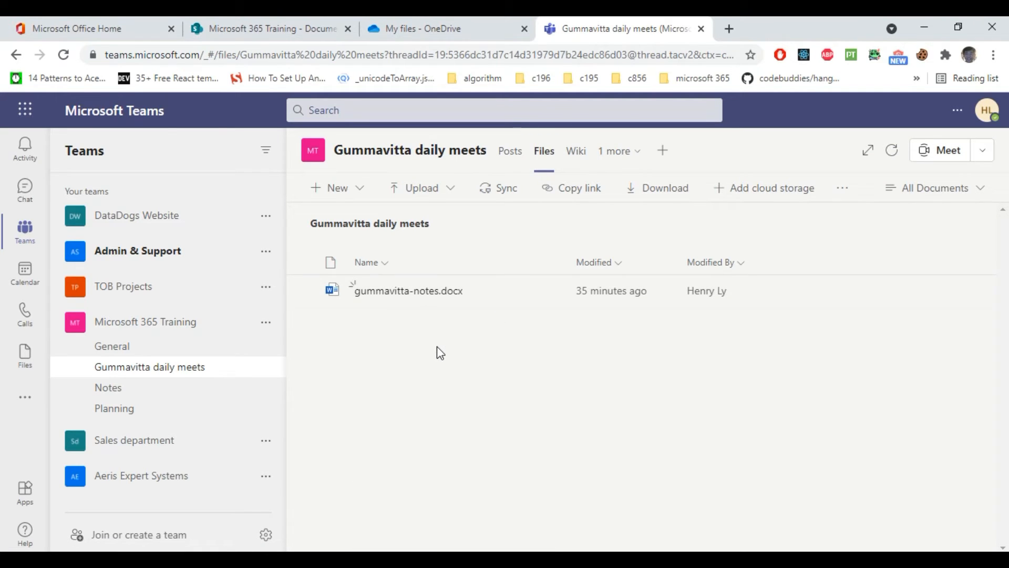
pyautogui.click(844, 194)
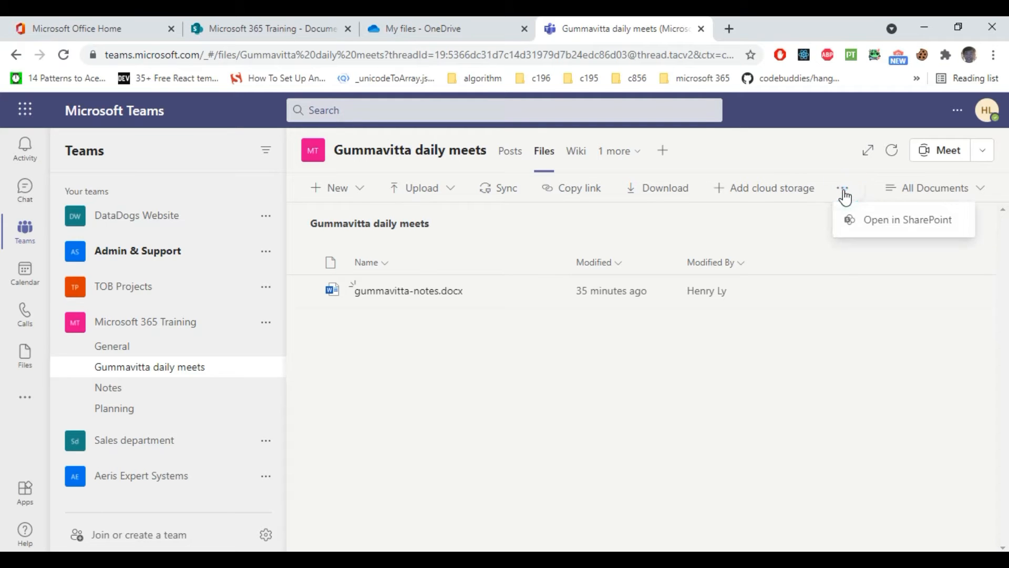
pyautogui.click(888, 230)
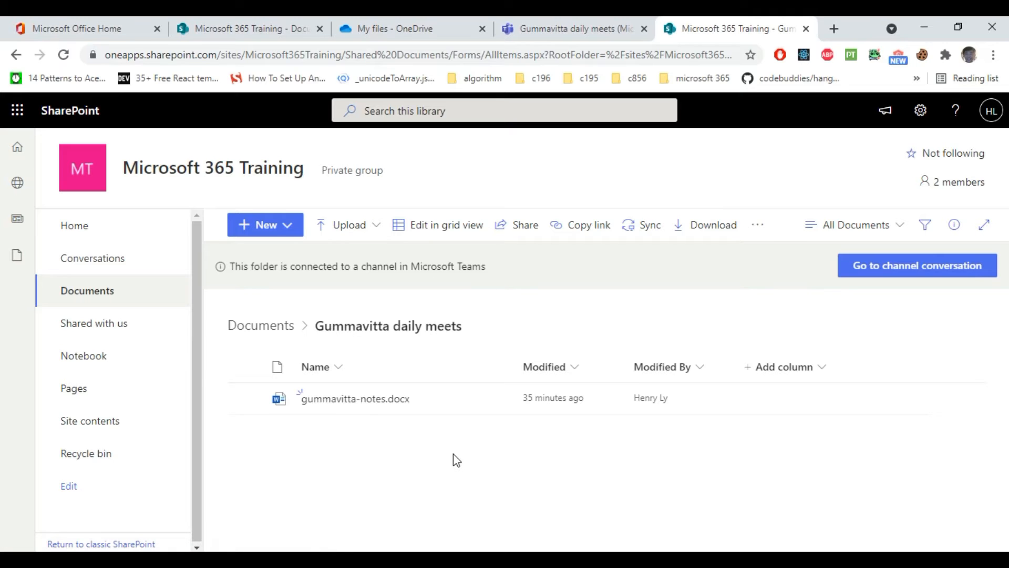
# Step: Open sharing for gummavitta-notes.docx, then dismiss the Send link panel without sending
pyautogui.moveTo(456, 408)
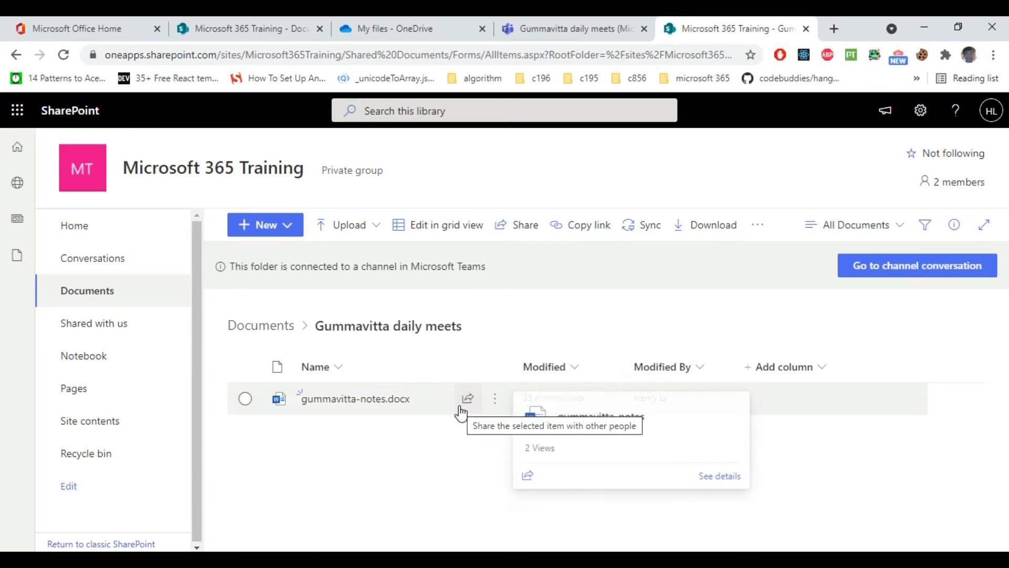
pyautogui.click(467, 398)
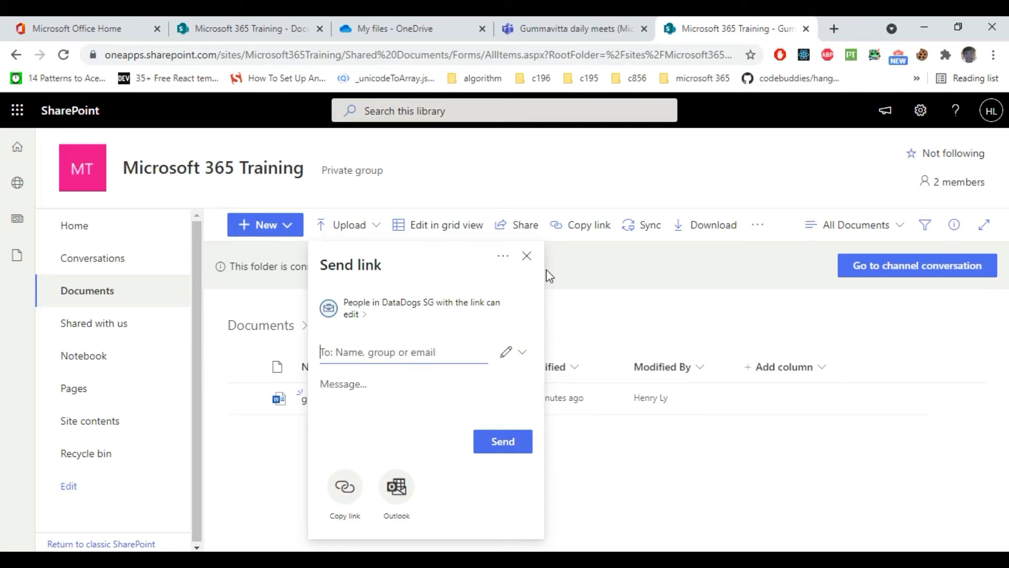
pyautogui.click(527, 257)
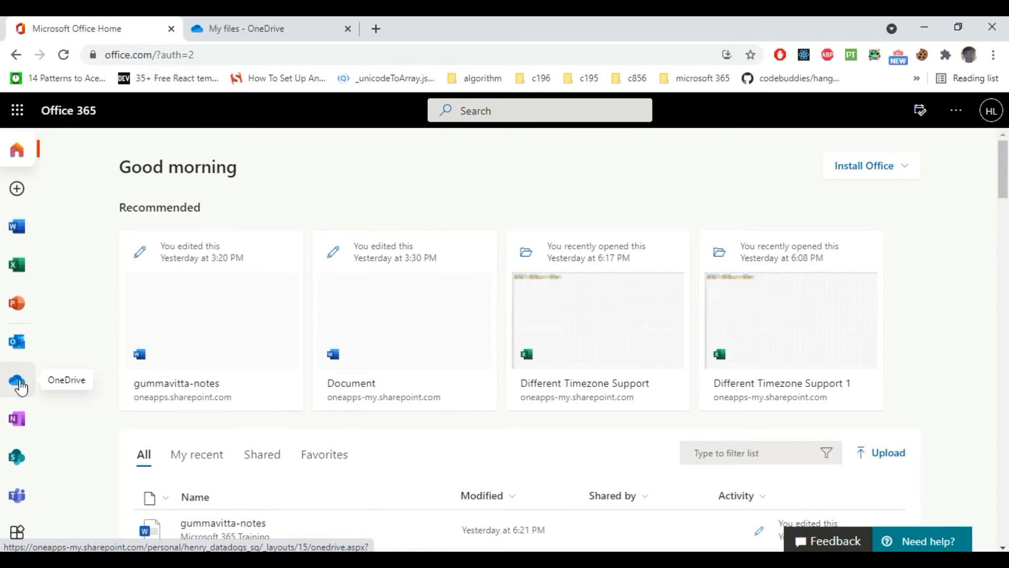
# Step: Return to the 'My files - OneDrive' tab and scroll through the document list
pyautogui.click(256, 31)
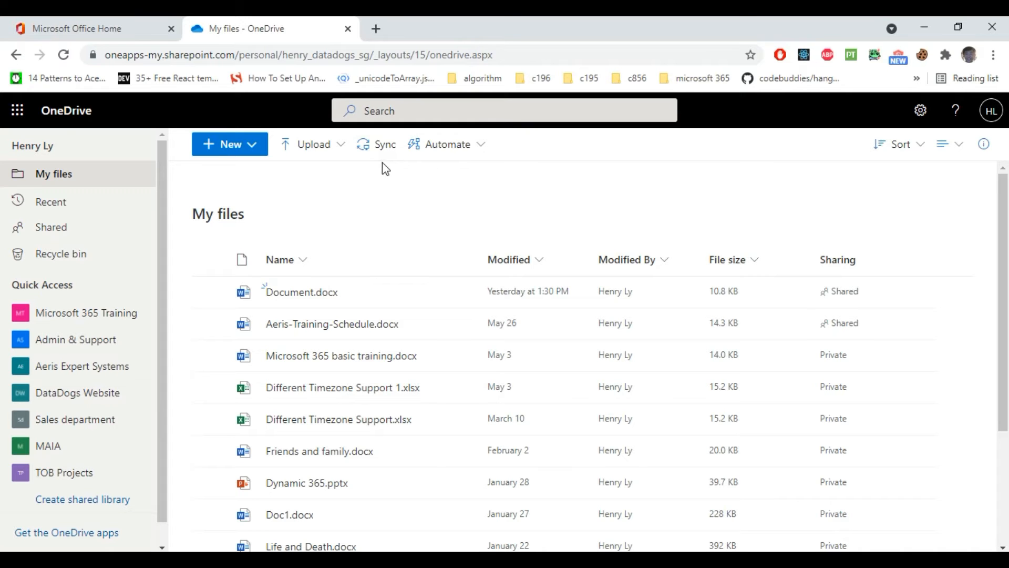
pyautogui.scroll(-3, 254, 504)
pyautogui.scroll(1, 321, 463)
pyautogui.scroll(1, 307, 442)
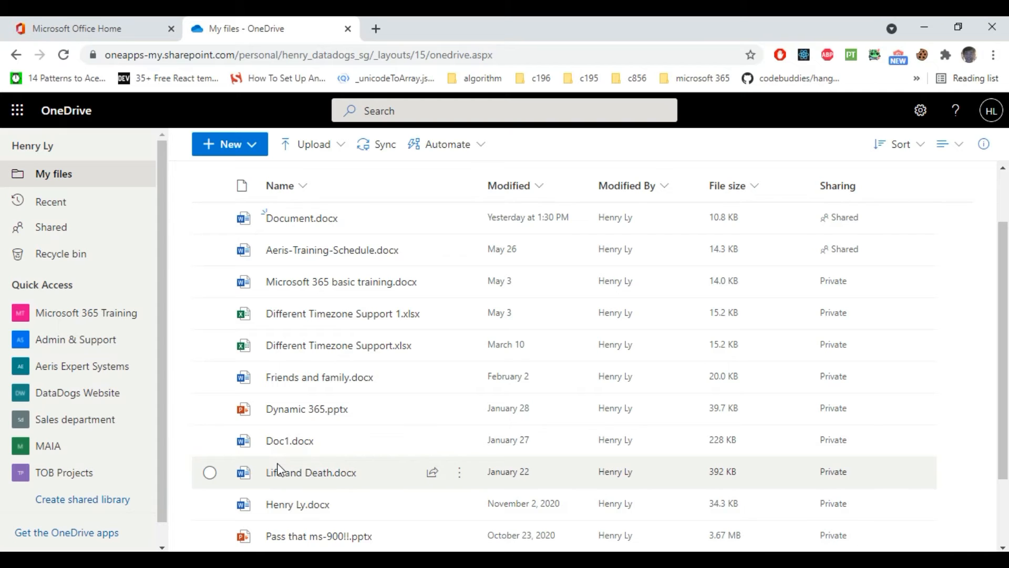
pyautogui.scroll(3, 274, 470)
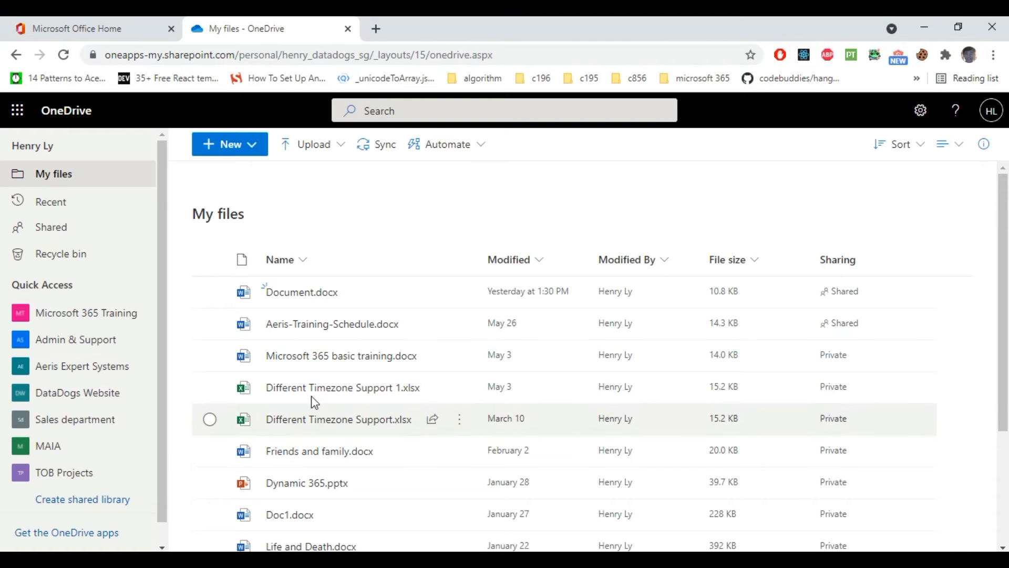
# Step: Sync My files with the OneDrive app, signing in and reusing the OneDrive - DataDogs SG folder
pyautogui.click(377, 145)
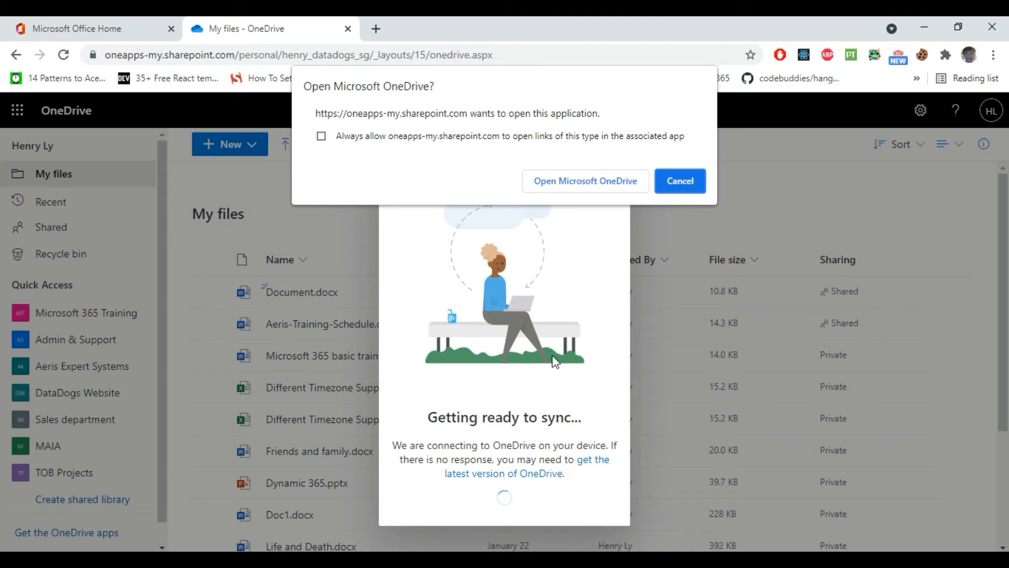
pyautogui.click(581, 191)
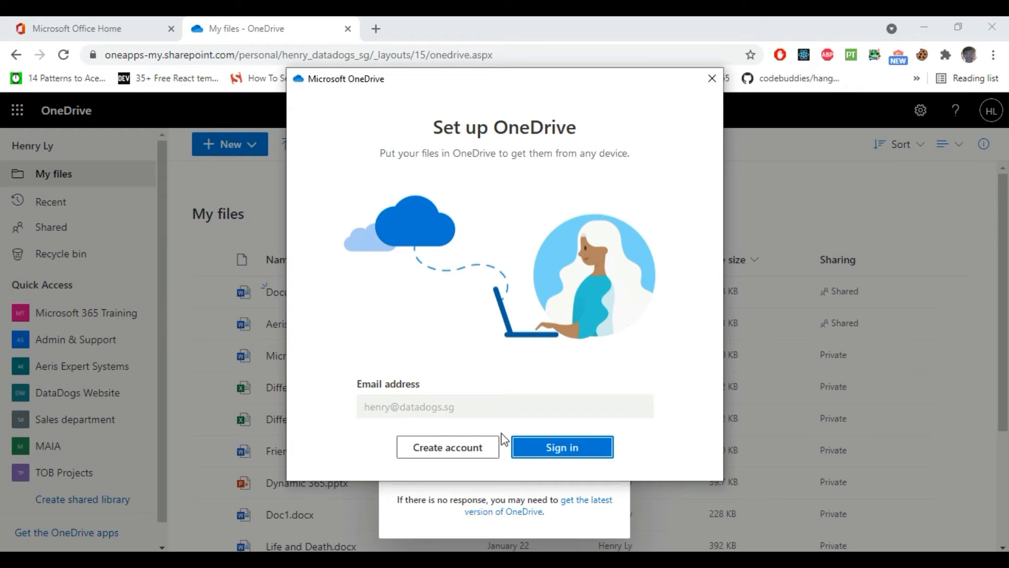
pyautogui.click(531, 446)
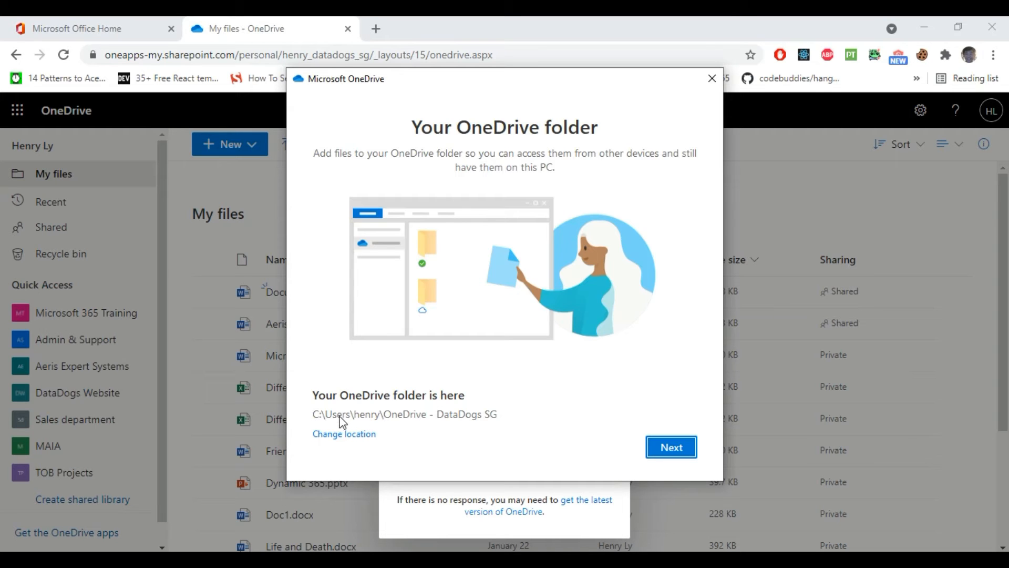
pyautogui.click(667, 451)
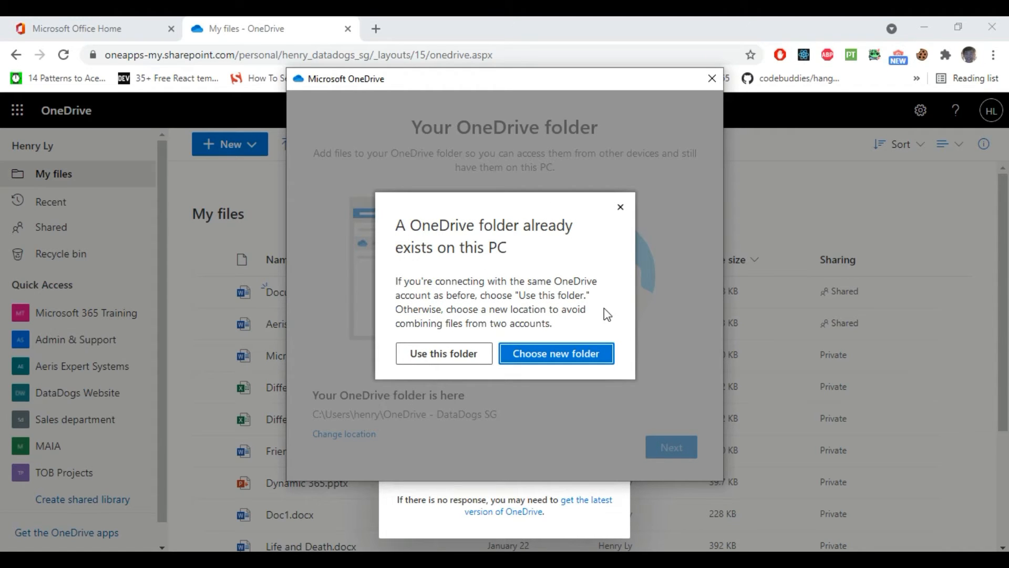
pyautogui.click(453, 353)
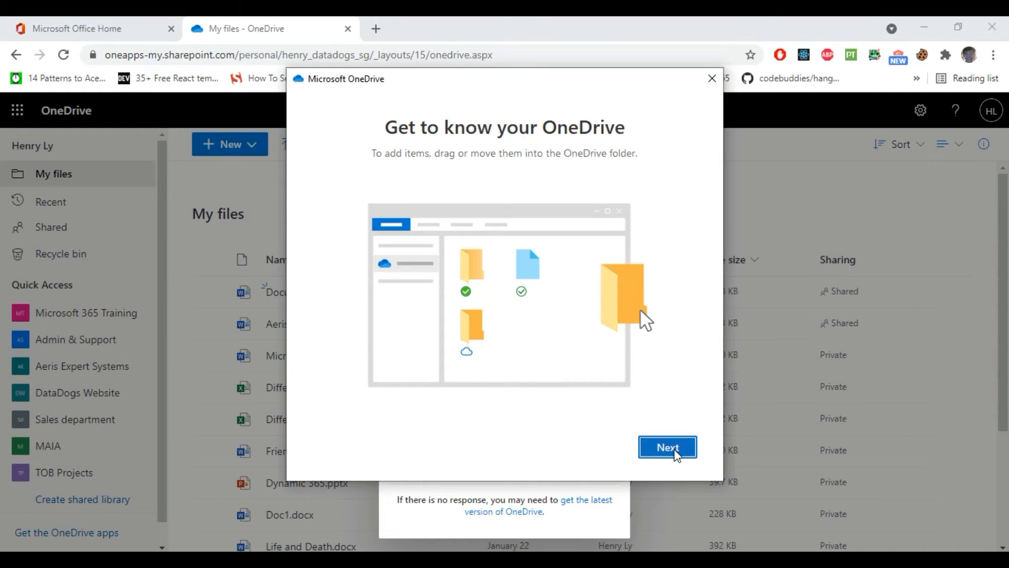
# Step: Skip through the OneDrive tour, postpone the mobile app, and open the OneDrive - DataDogs SG folder
pyautogui.click(672, 449)
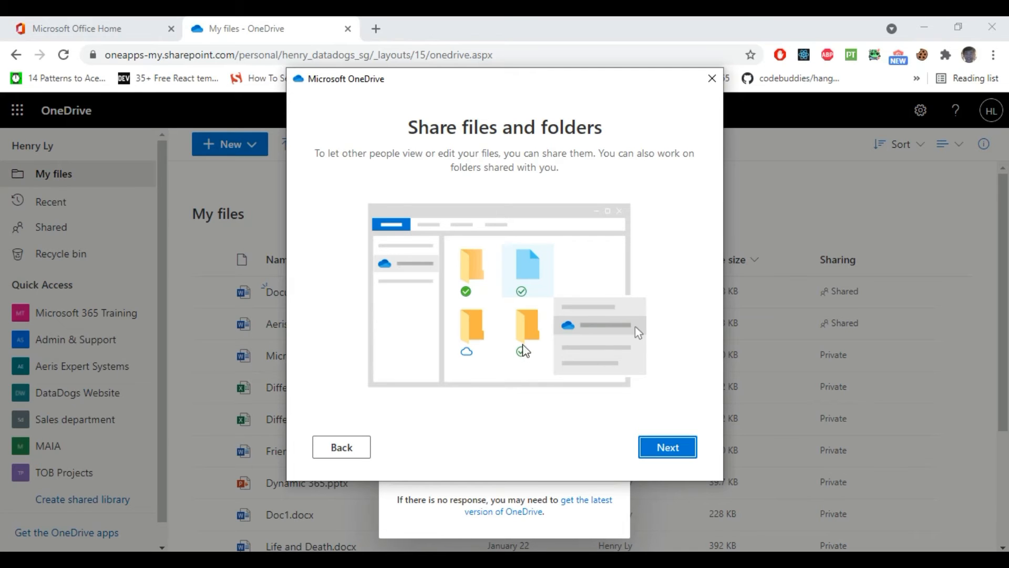
pyautogui.click(686, 446)
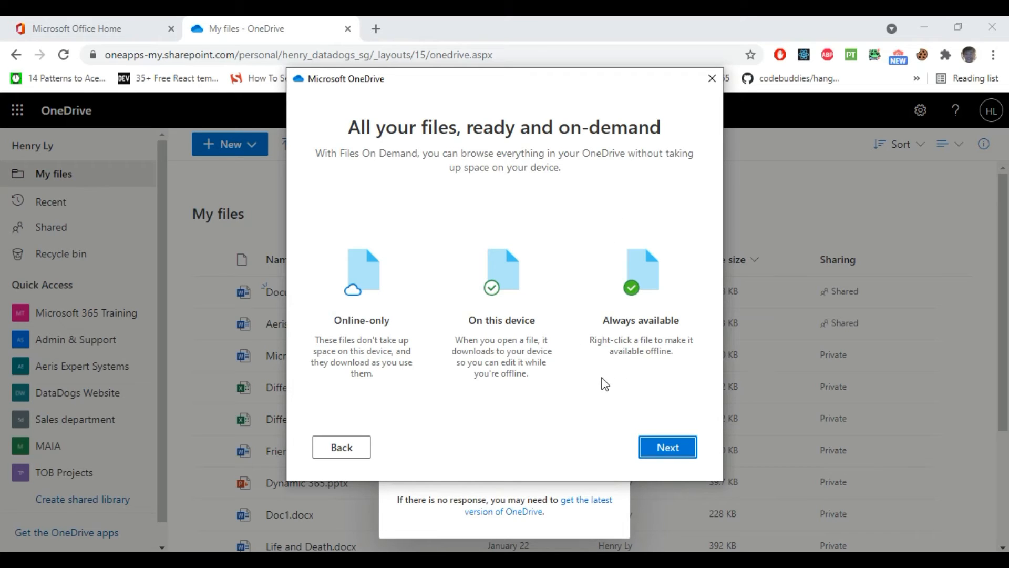
pyautogui.click(660, 454)
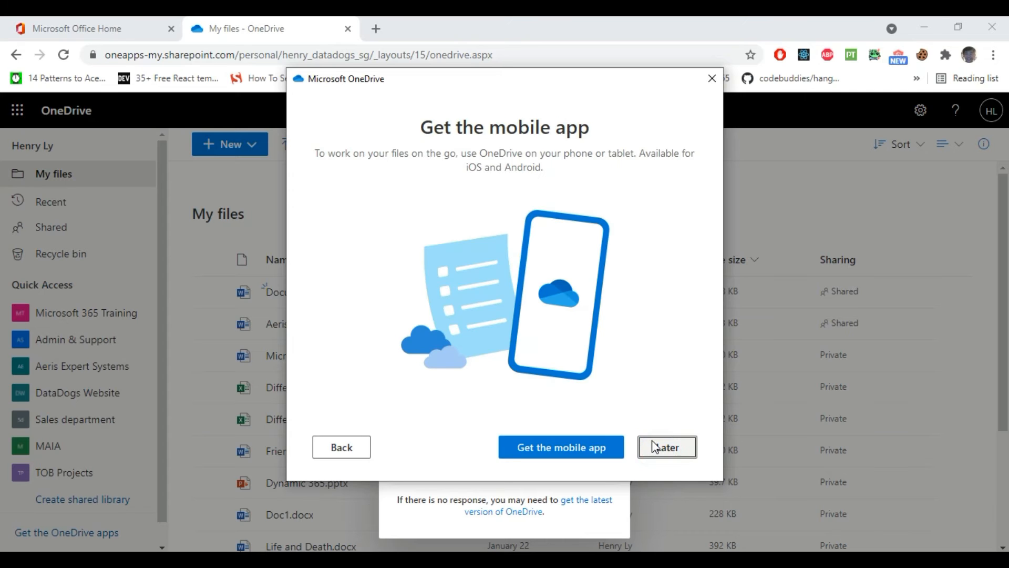
pyautogui.click(656, 445)
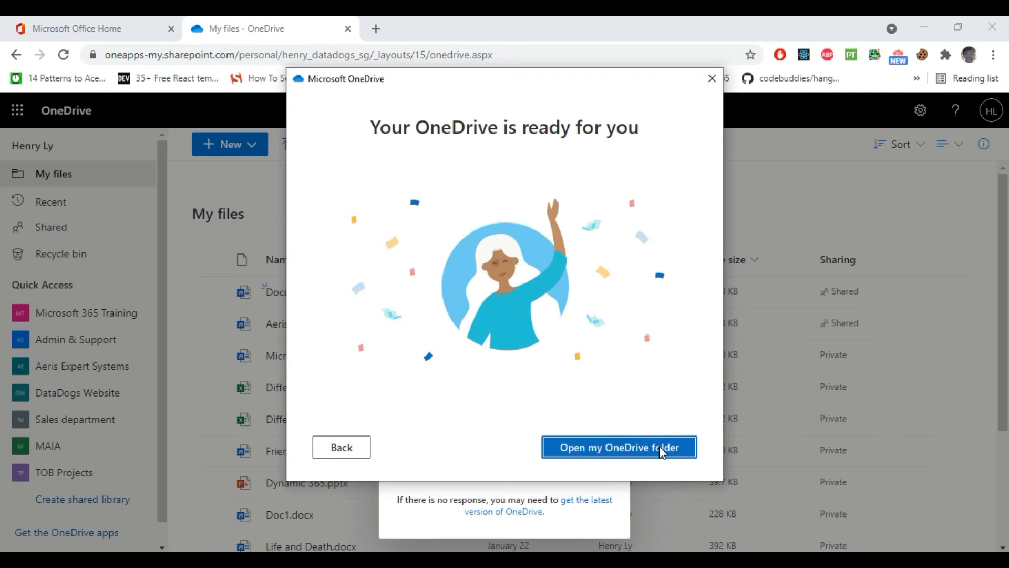
pyautogui.click(659, 446)
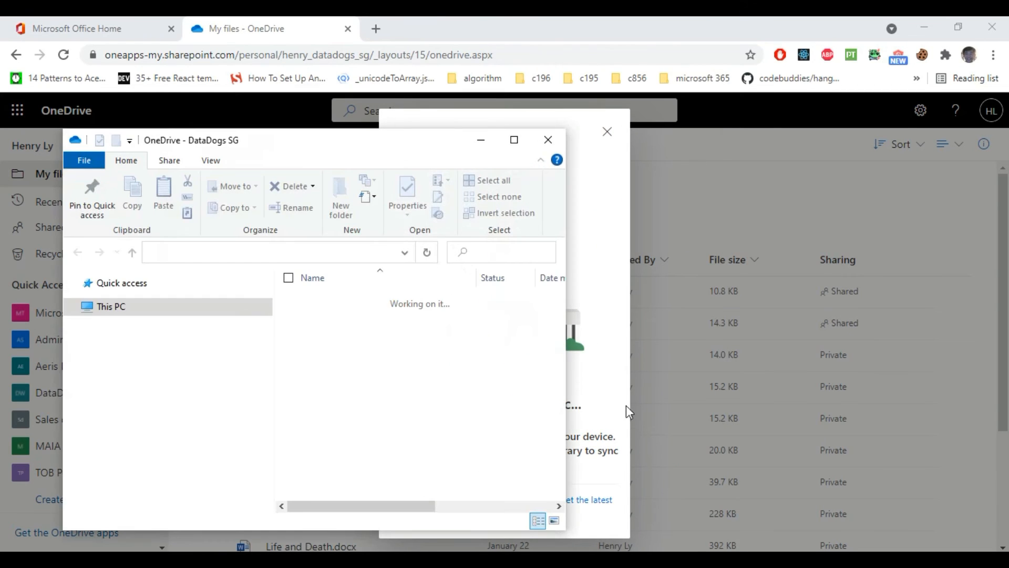
# Step: Maximize Explorer and open Different Timezone Support 1.xlsx so it downloads, then minimize Excel
pyautogui.click(514, 139)
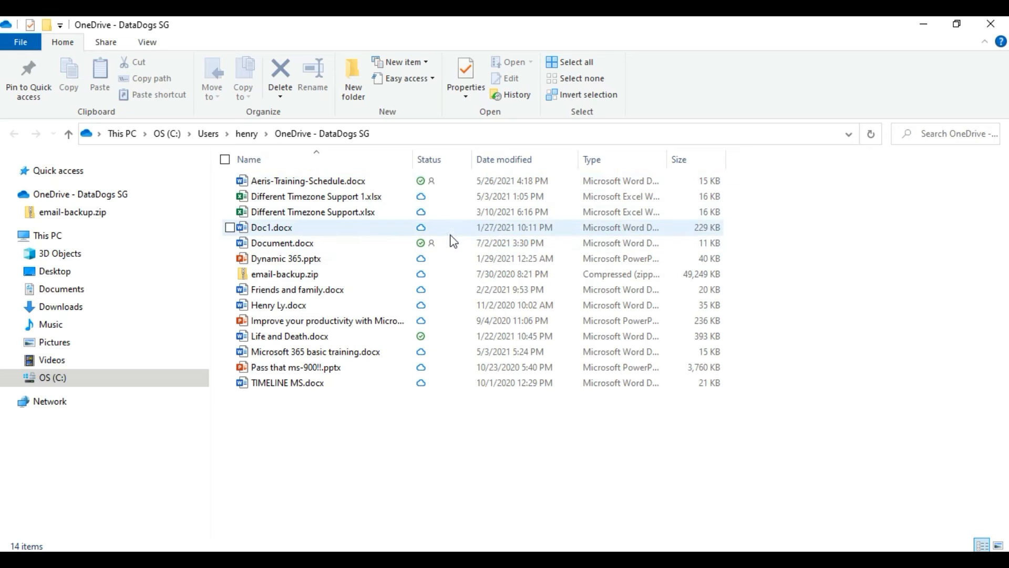
pyautogui.moveTo(443, 233)
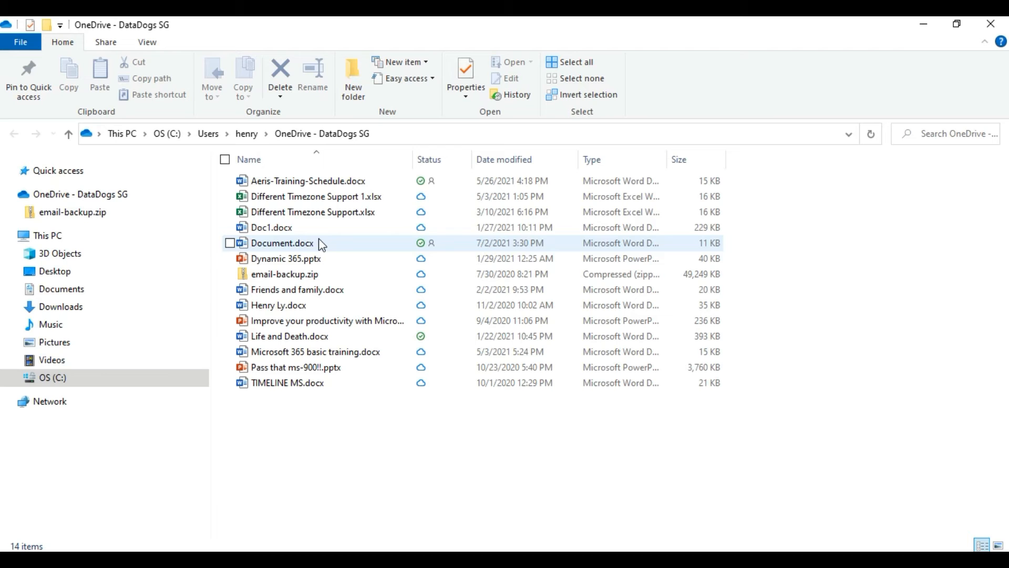
pyautogui.click(413, 198)
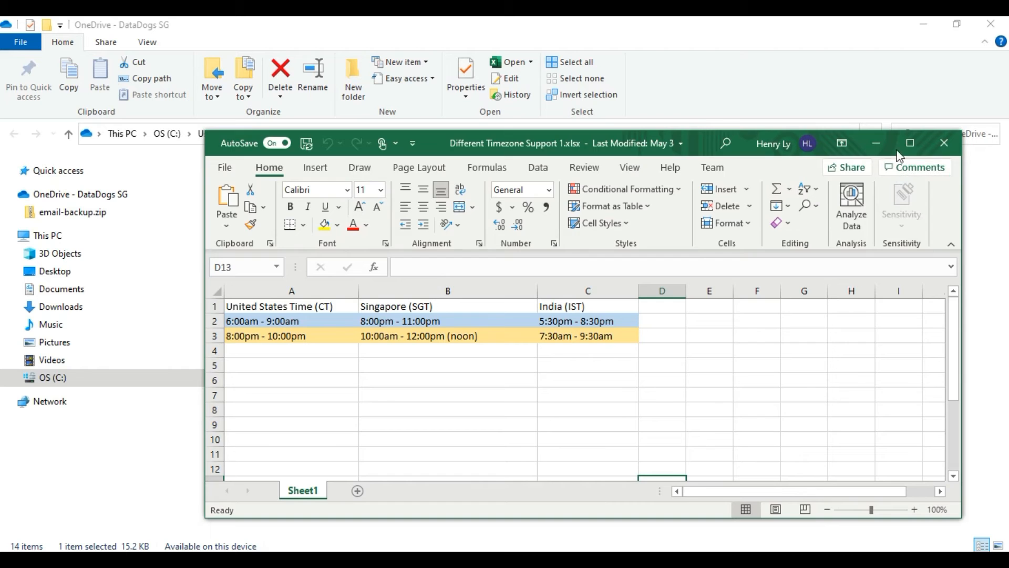
pyautogui.click(879, 140)
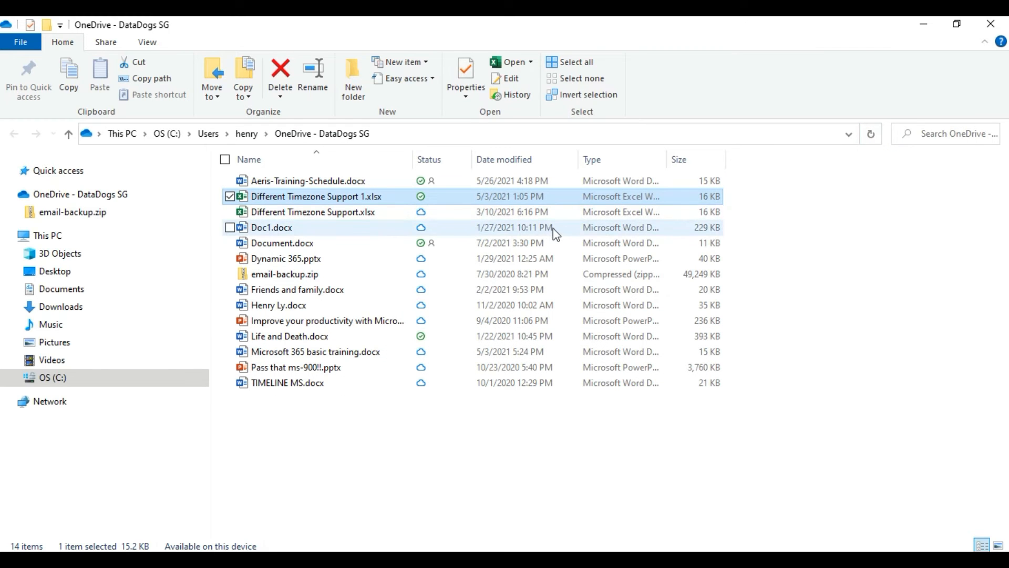
# Step: Set Different Timezone Support 1.xlsx to Always keep on this device, then Free up space
pyautogui.rightClick(350, 198)
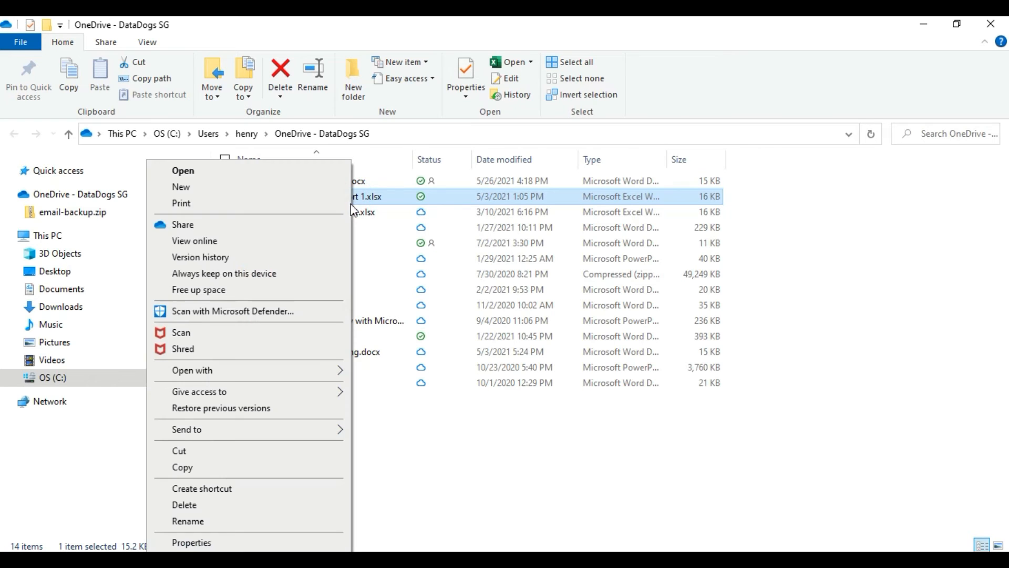
pyautogui.click(219, 279)
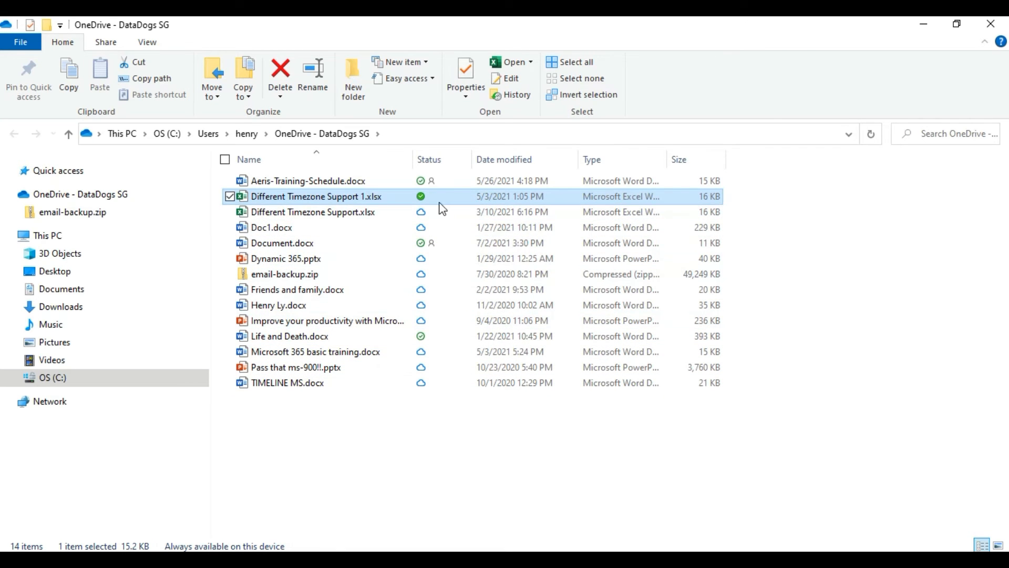
pyautogui.rightClick(401, 199)
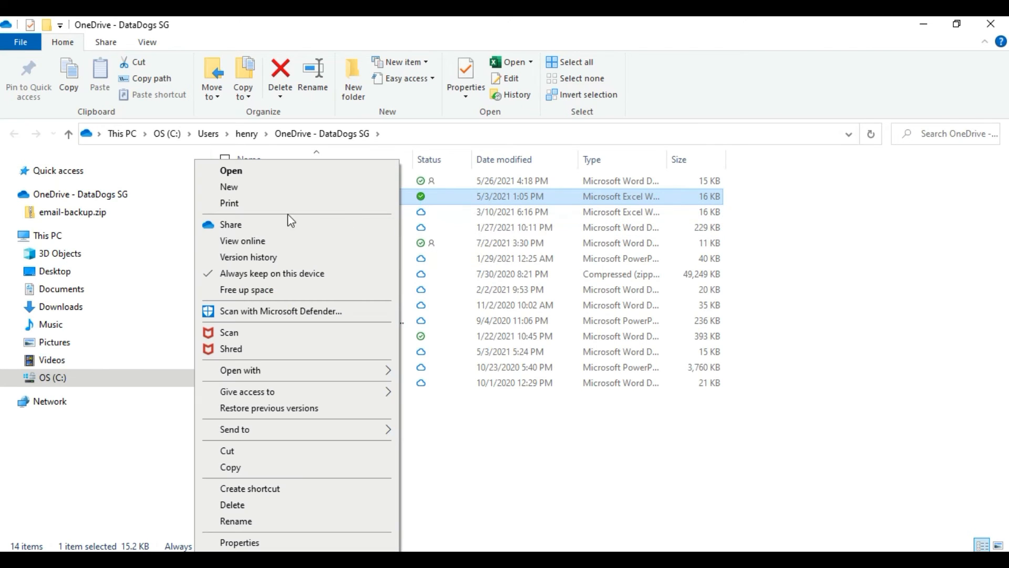
pyautogui.click(269, 293)
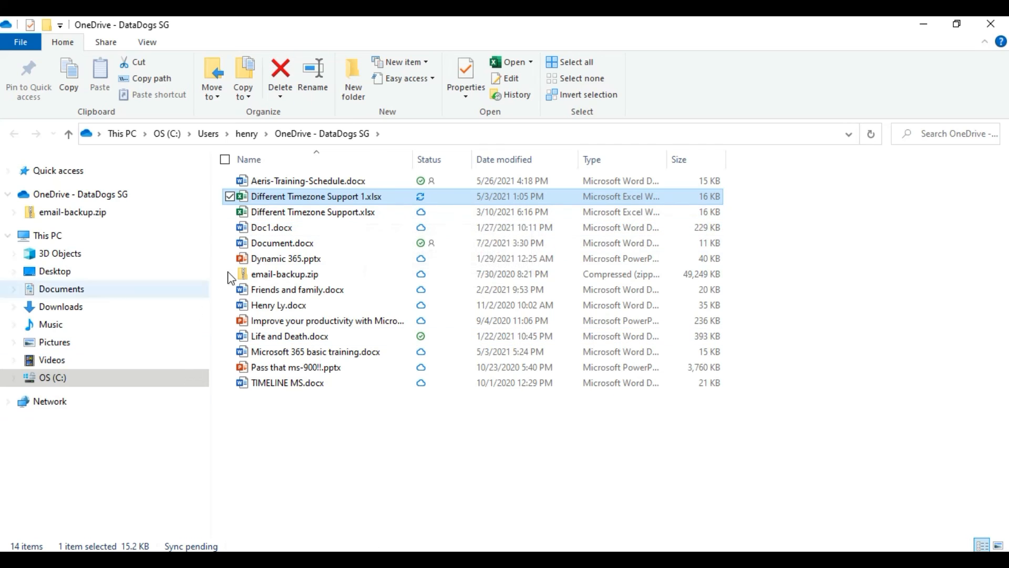
# Step: Open the Share panel for Different Timezone Support 1.xlsx, close it unsent, and minimize Explorer
pyautogui.rightClick(337, 205)
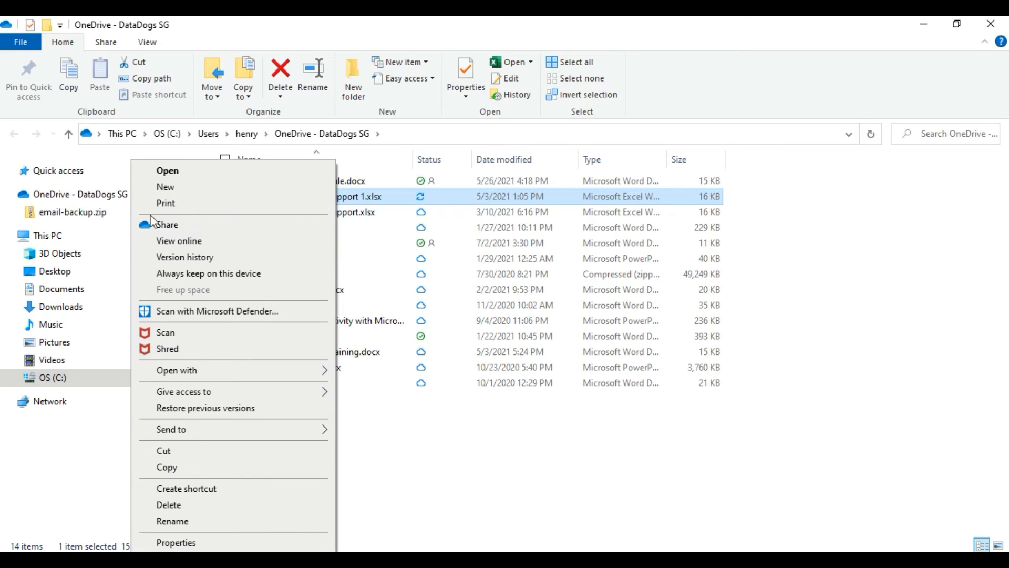
pyautogui.click(178, 228)
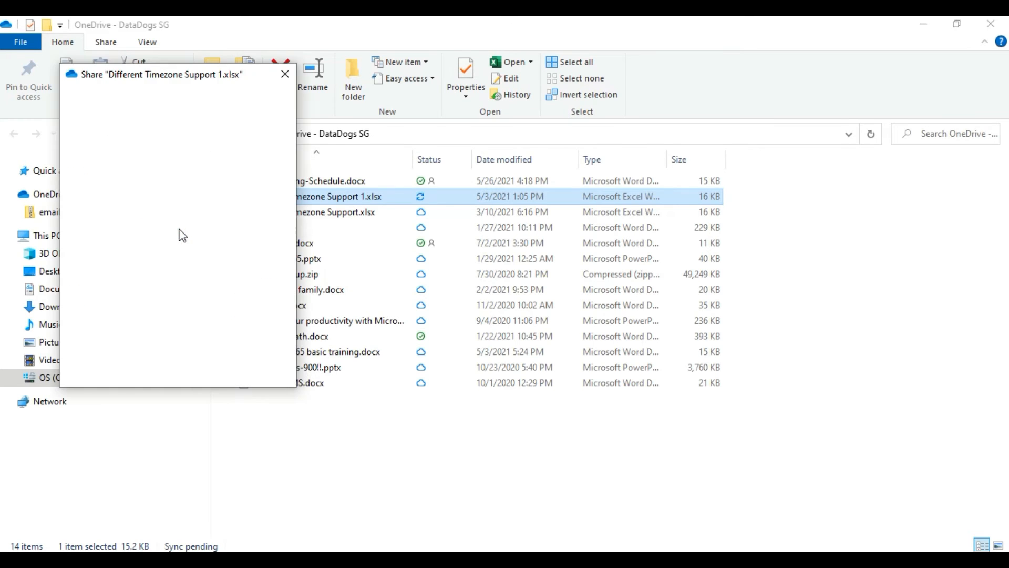
pyautogui.moveTo(150, 78); pyautogui.dragTo(555, 115)
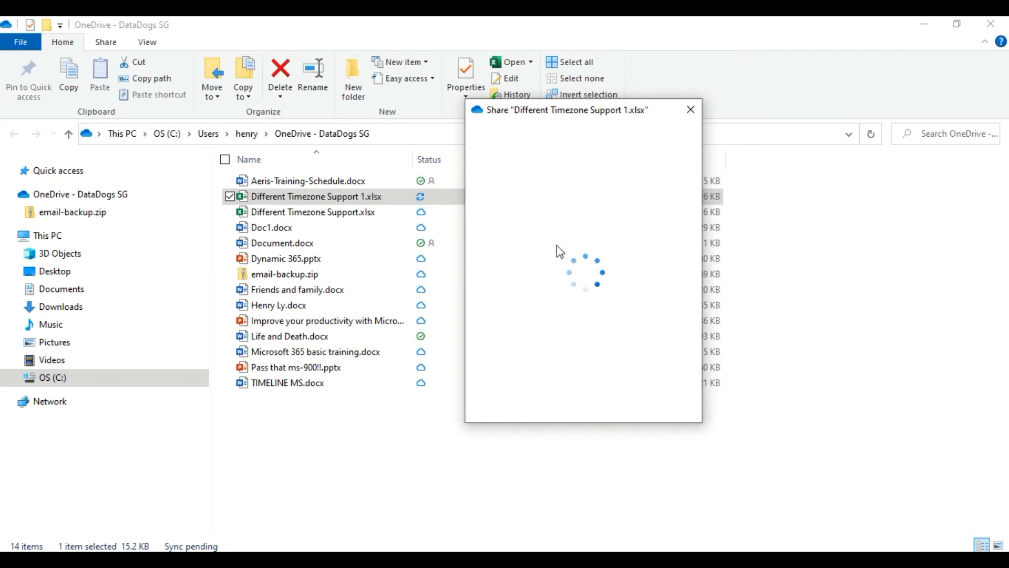
pyautogui.click(578, 265)
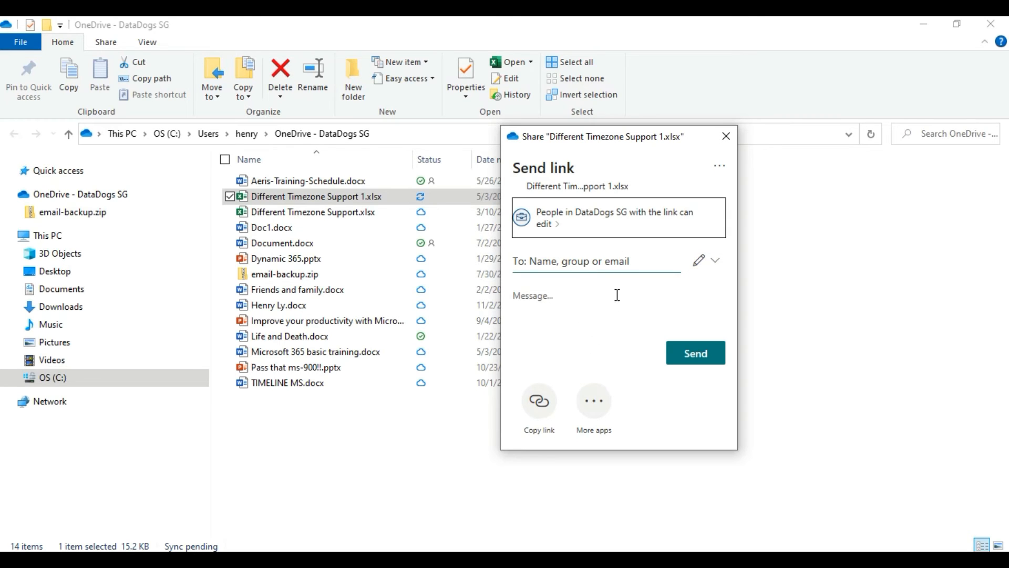
pyautogui.click(726, 137)
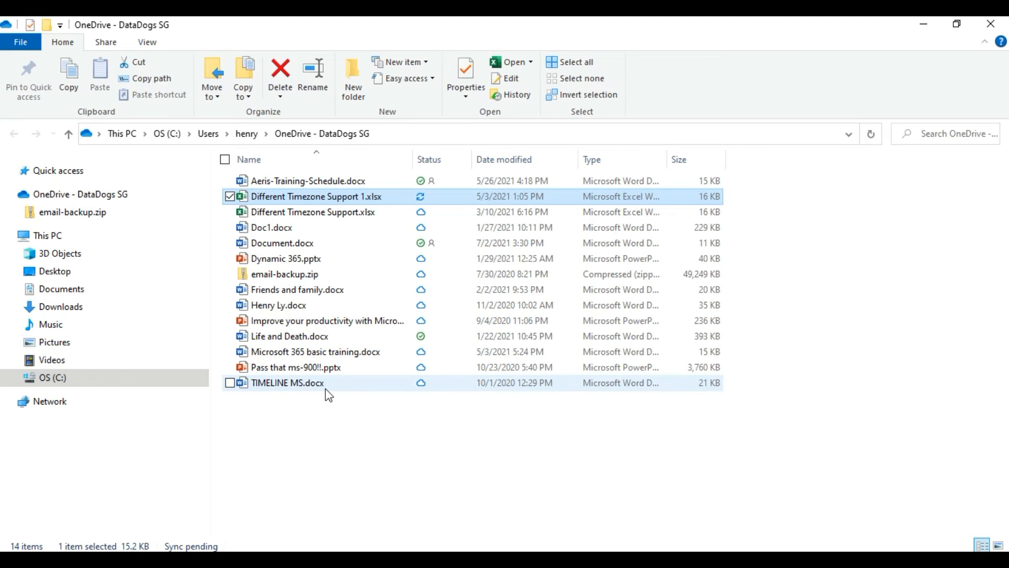
pyautogui.click(919, 33)
# Step: From Office Home, go to SharePoint's Microsoft 365 Training site and its Documents library
pyautogui.click(43, 27)
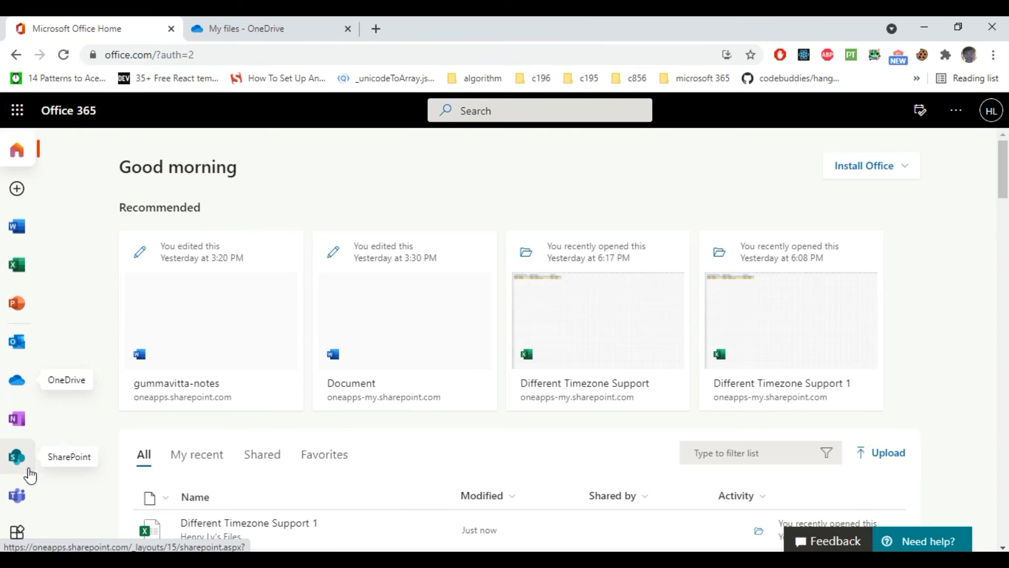
pyautogui.click(19, 471)
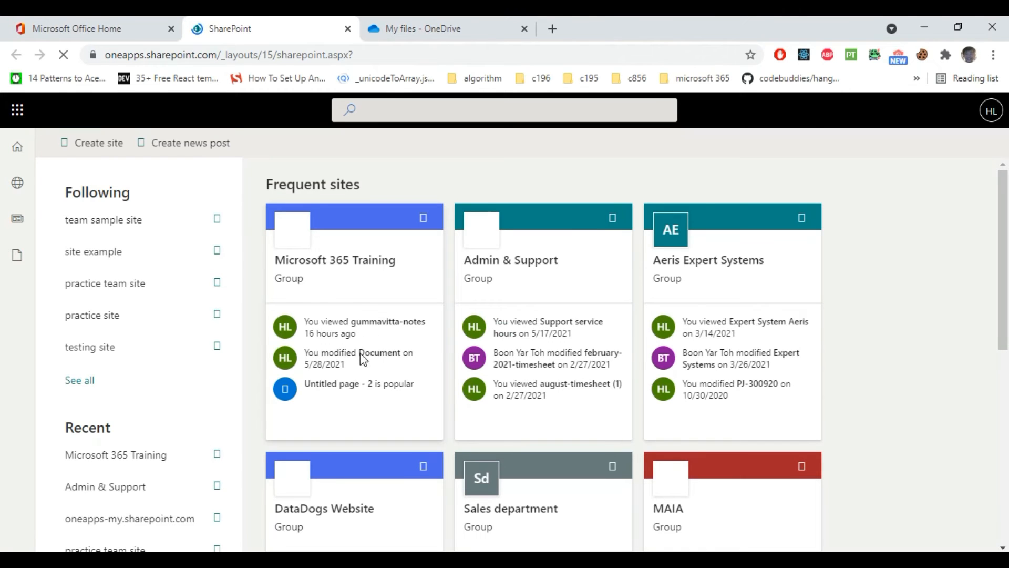
pyautogui.click(367, 270)
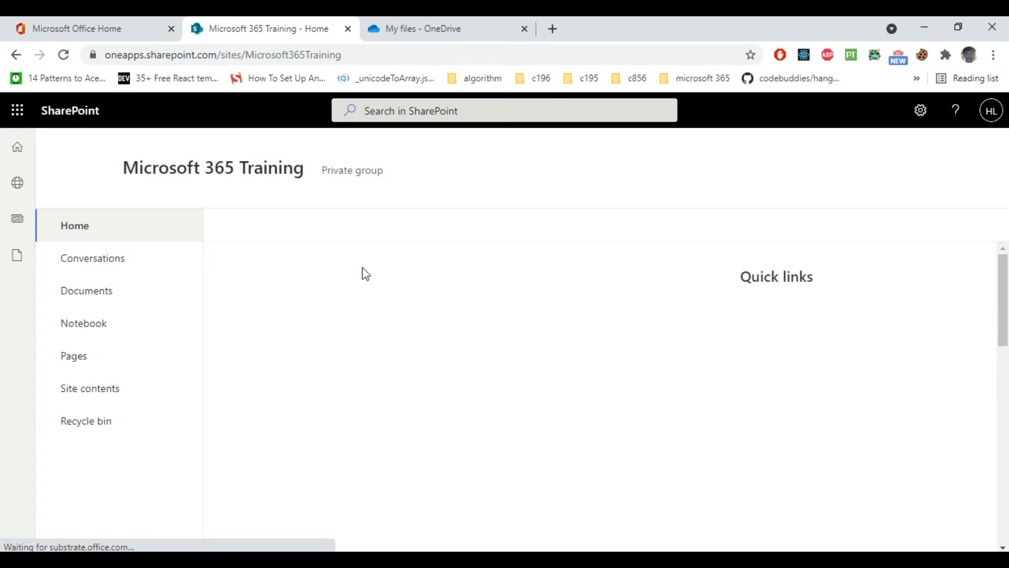
pyautogui.click(106, 300)
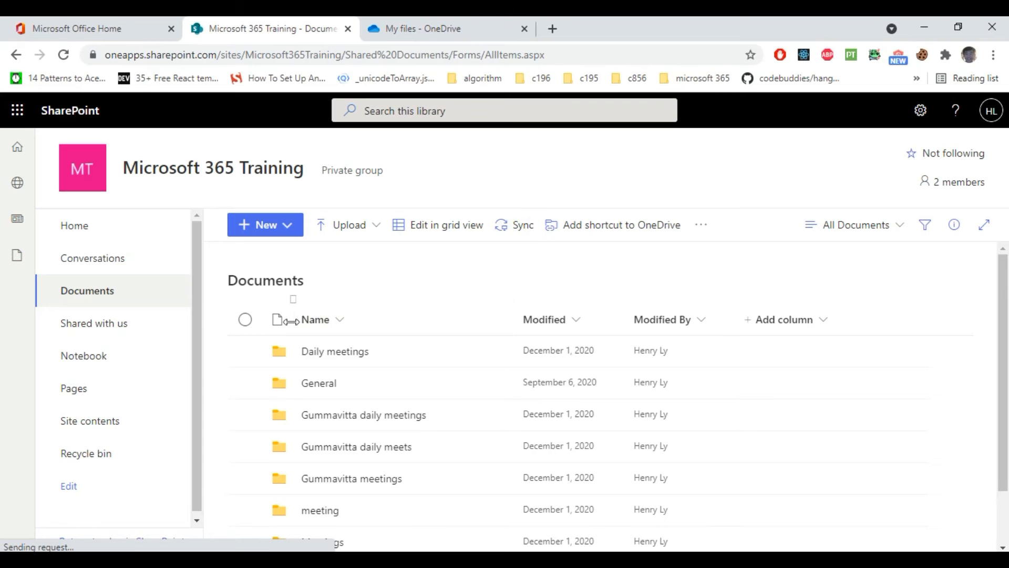
pyautogui.scroll(-1, 338, 343)
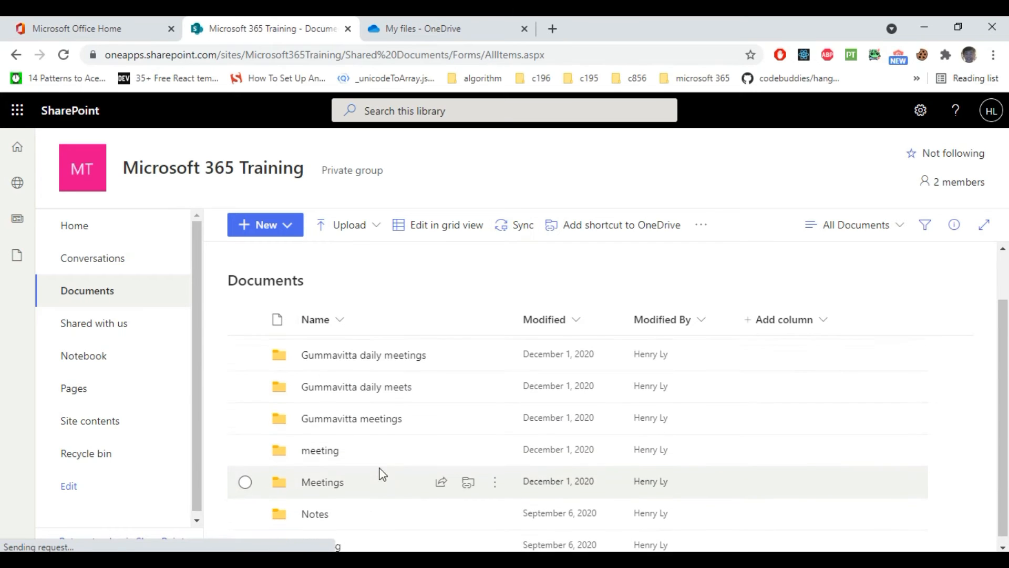
pyautogui.scroll(1, 382, 463)
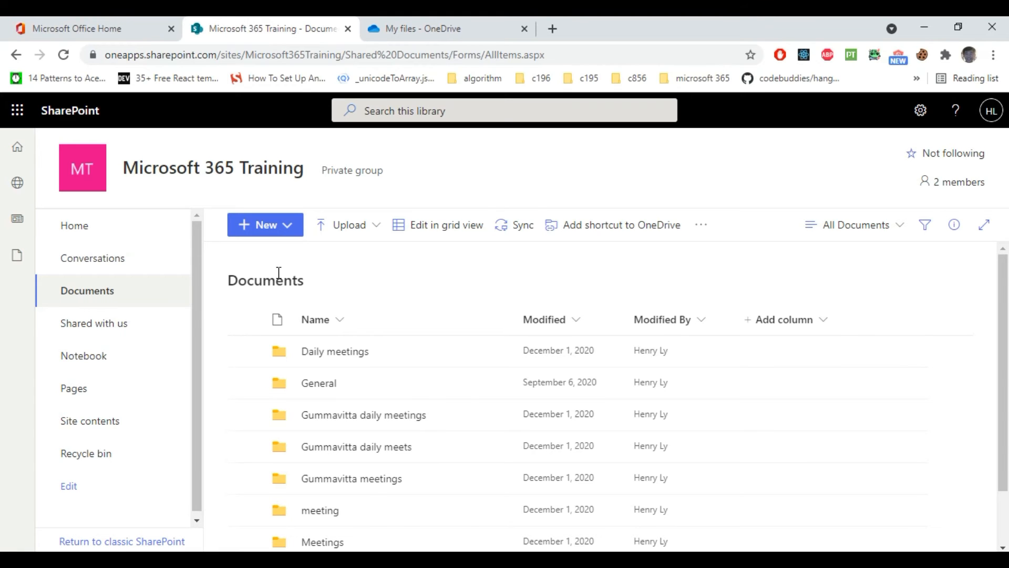
# Step: Sync the Microsoft 365 Training Documents library into its existing local folder and open it on the PC
pyautogui.click(519, 237)
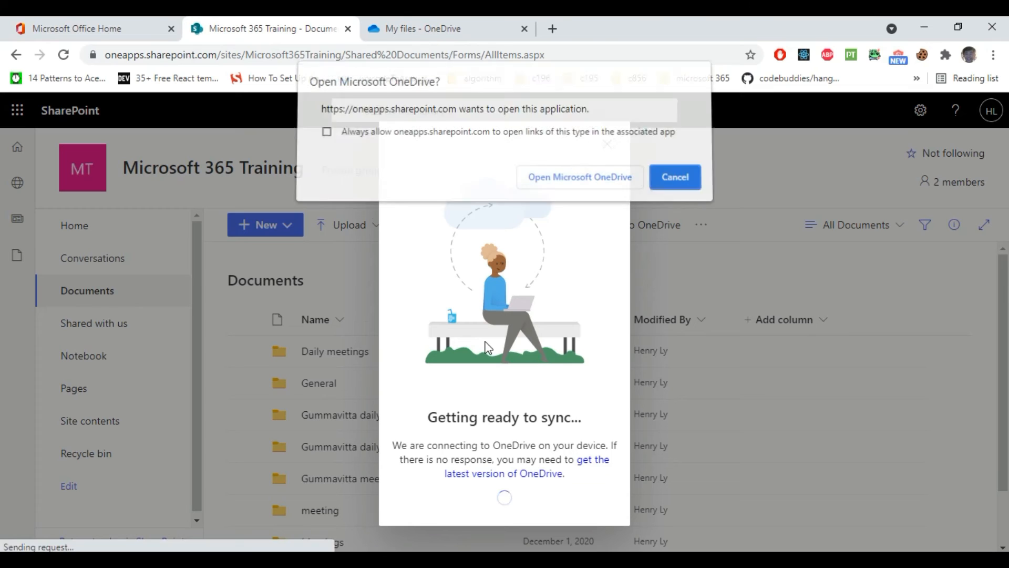
pyautogui.click(573, 184)
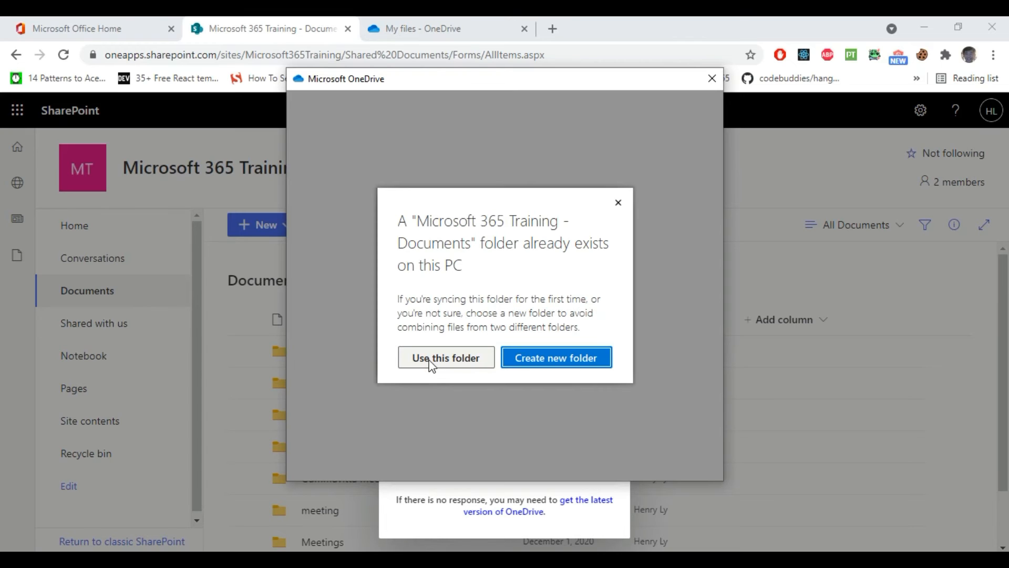
pyautogui.click(430, 360)
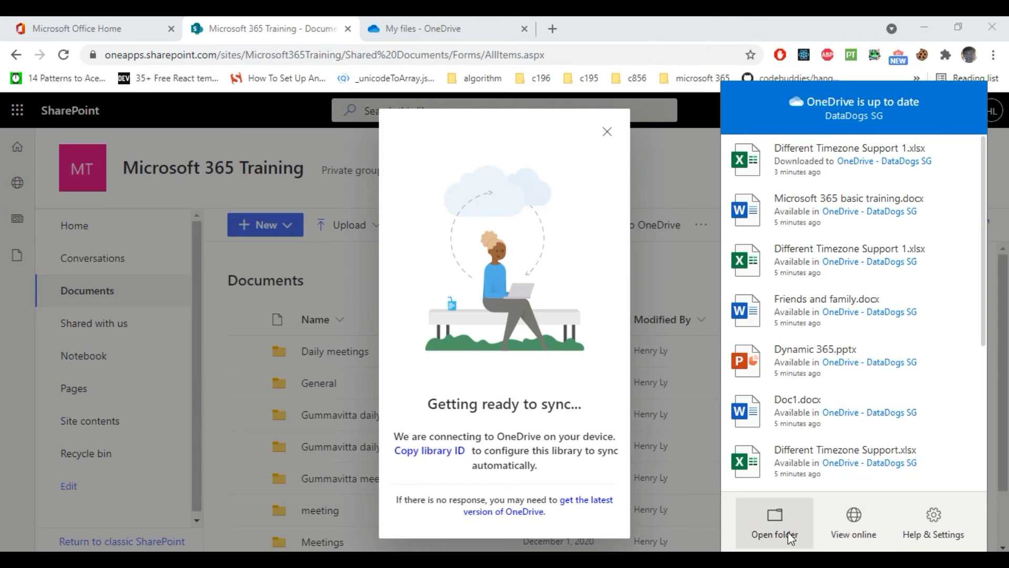
pyautogui.click(774, 520)
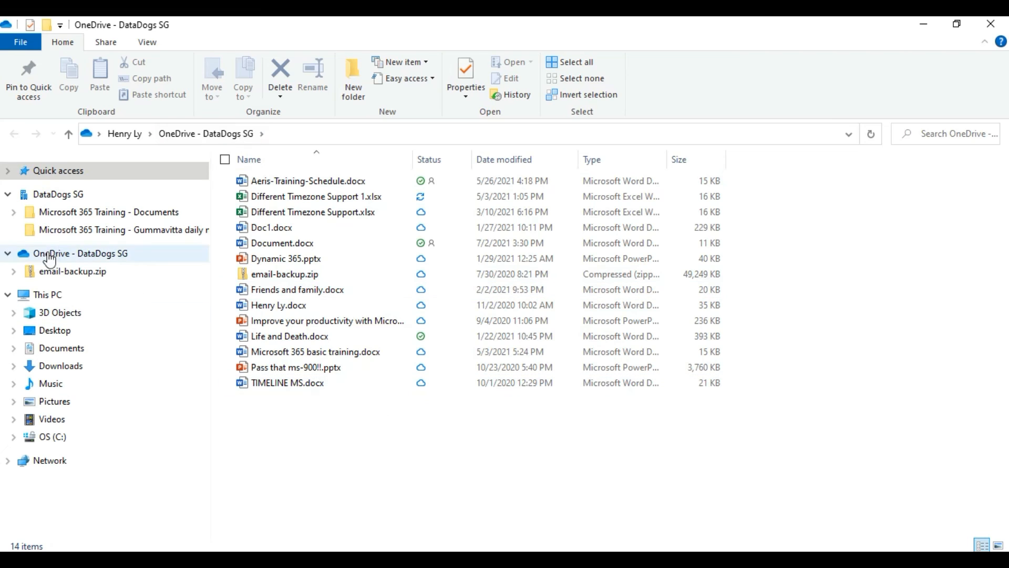
# Step: Expand Microsoft 365 Training - Documents in the navigation pane and inspect its subfolders
pyautogui.click(9, 254)
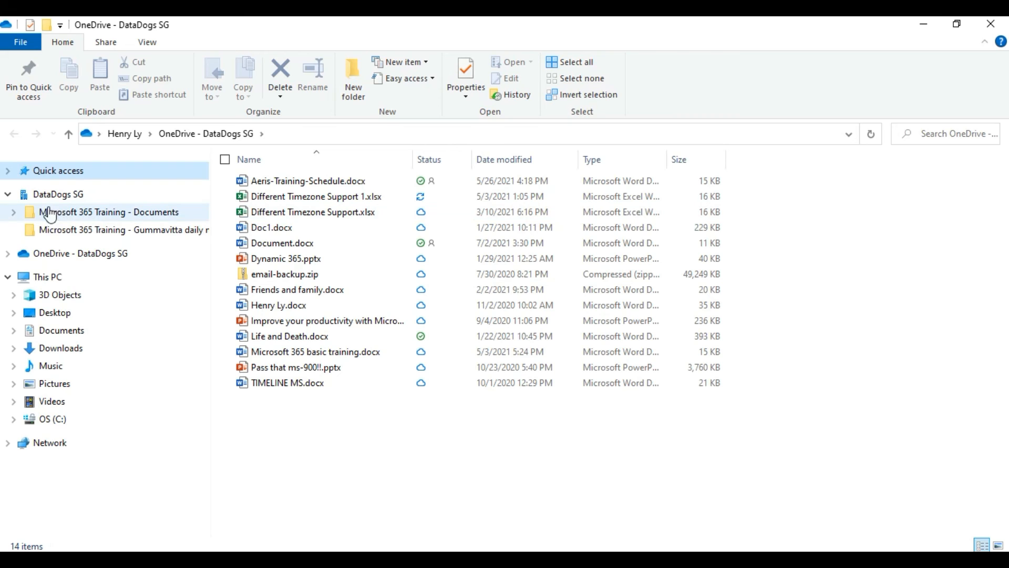
pyautogui.click(15, 211)
pyautogui.click(20, 230)
pyautogui.click(23, 249)
pyautogui.click(21, 266)
pyautogui.click(21, 284)
pyautogui.click(20, 302)
pyautogui.click(20, 320)
pyautogui.click(20, 337)
pyautogui.click(20, 354)
# Step: Open the Gummavitta daily meets folder inside Microsoft 365 Training - Documents
pyautogui.click(20, 373)
pyautogui.click(26, 389)
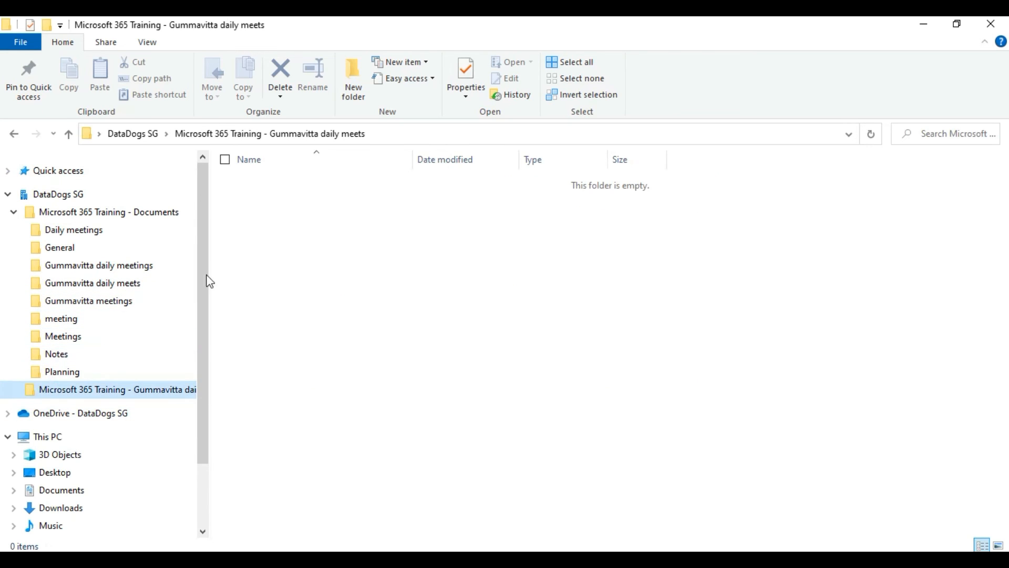
pyautogui.click(14, 212)
pyautogui.click(42, 242)
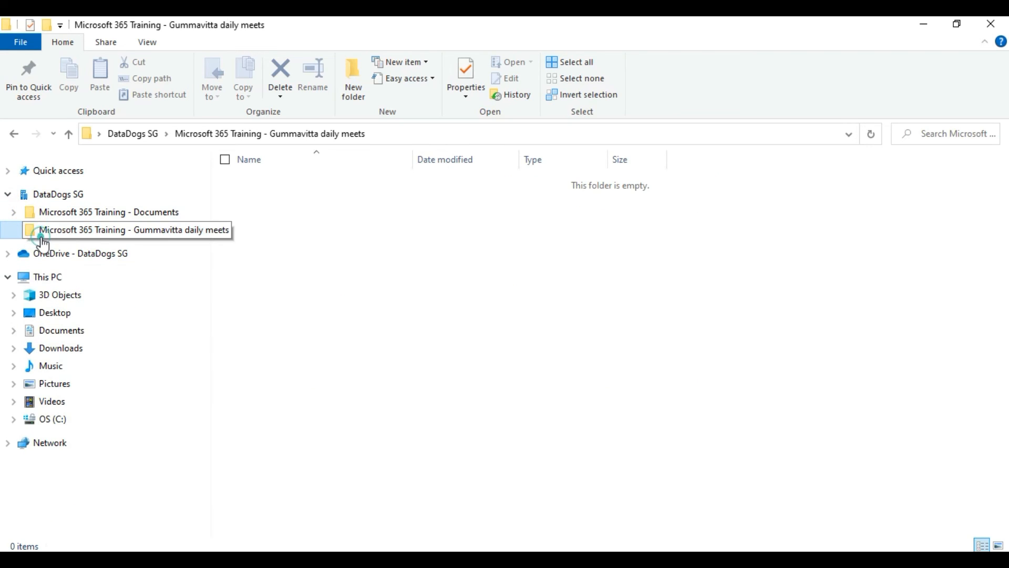
pyautogui.click(130, 233)
pyautogui.click(112, 212)
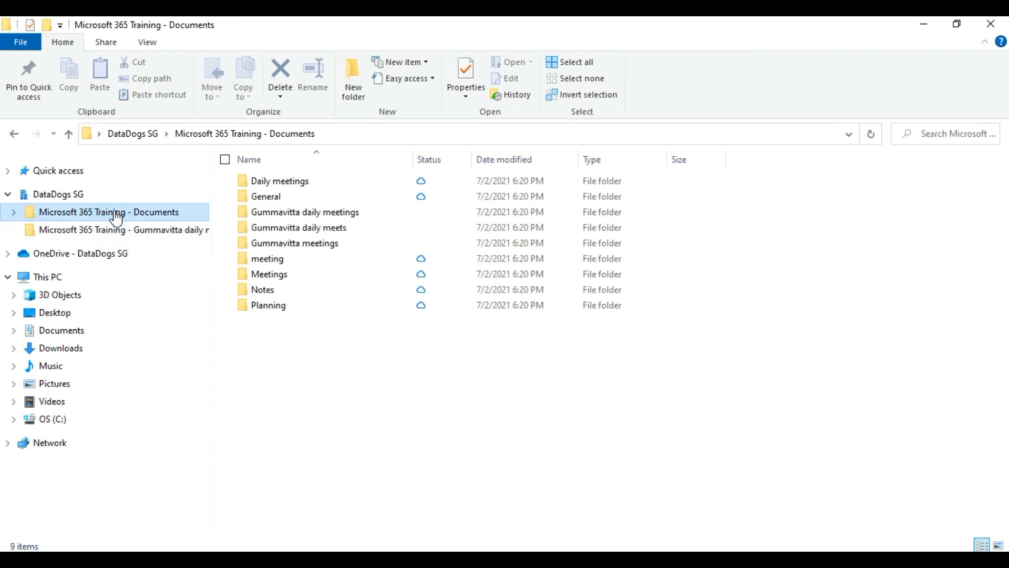
pyautogui.doubleClick(317, 230)
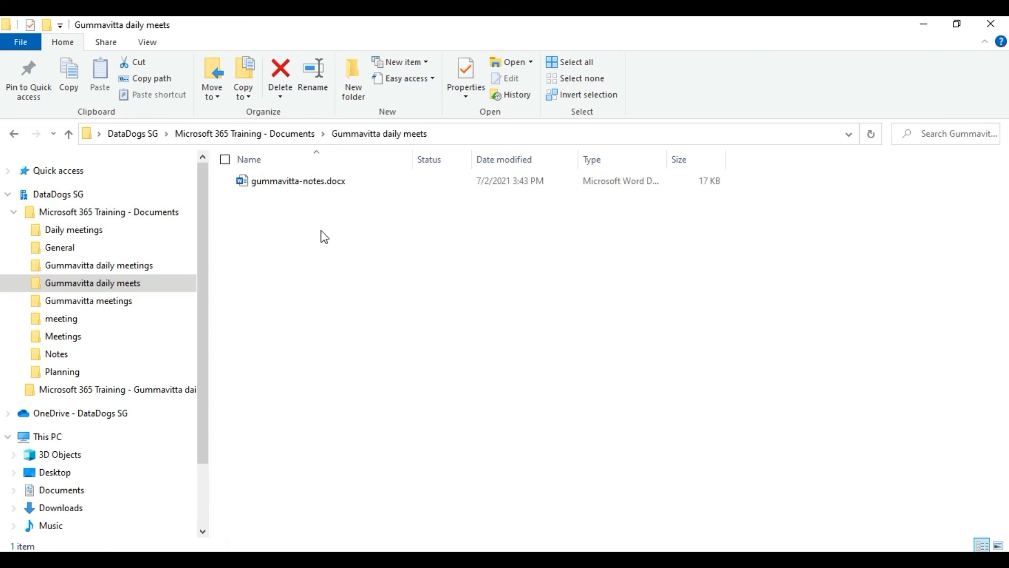
pyautogui.rightClick(345, 184)
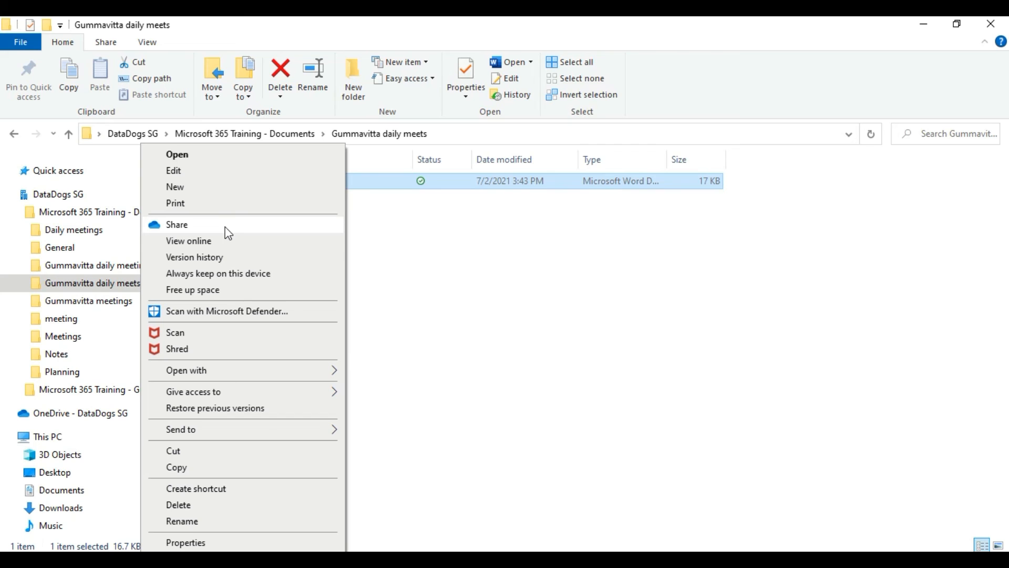
pyautogui.click(439, 206)
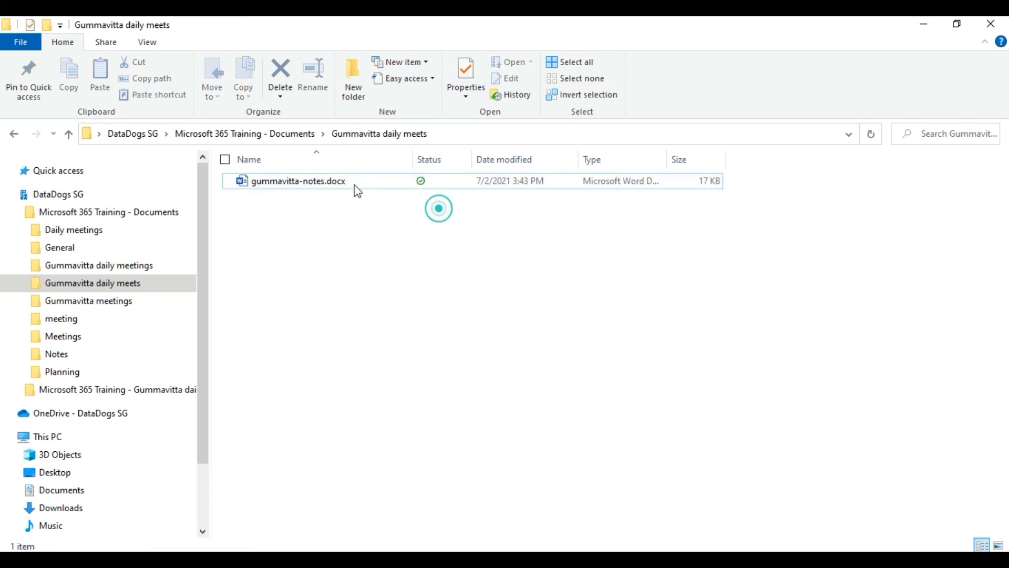
pyautogui.rightClick(399, 182)
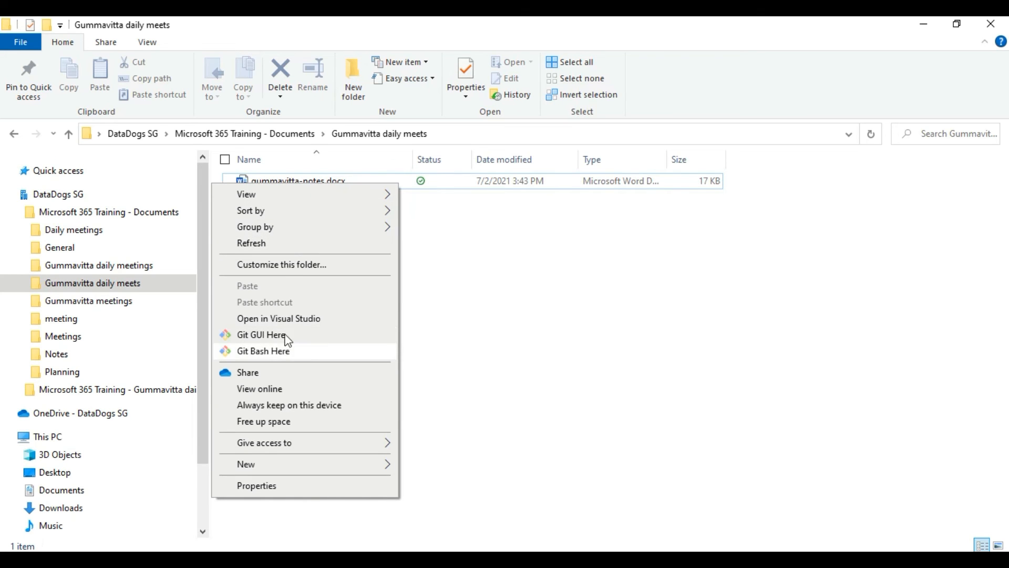
pyautogui.rightClick(426, 180)
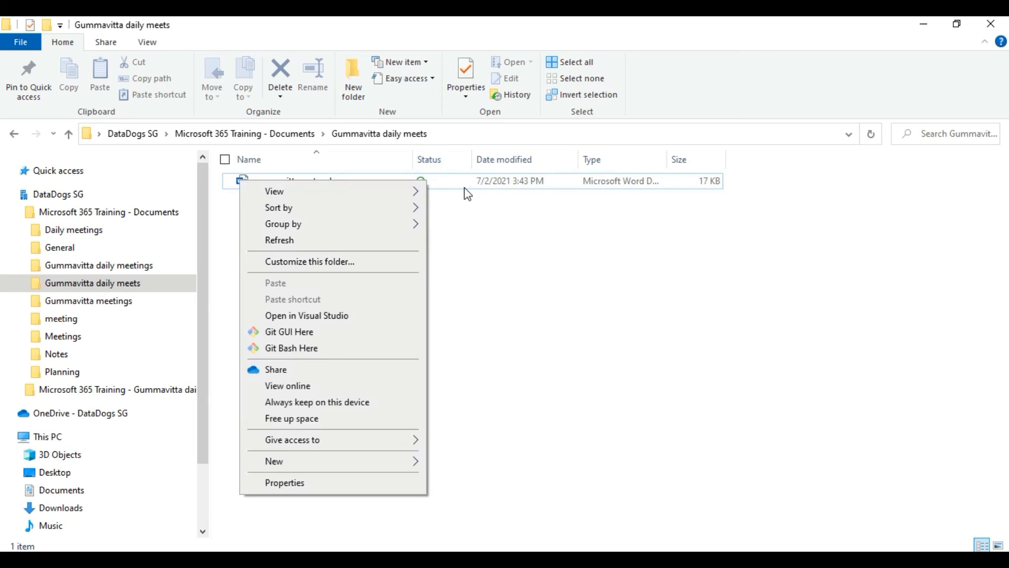
pyautogui.click(444, 186)
pyautogui.rightClick(442, 184)
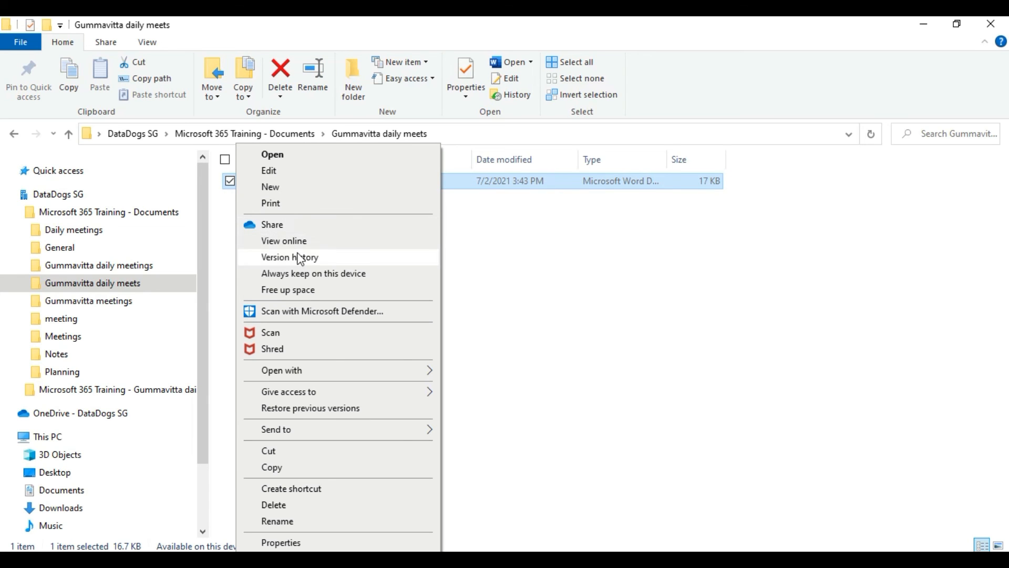
pyautogui.click(547, 318)
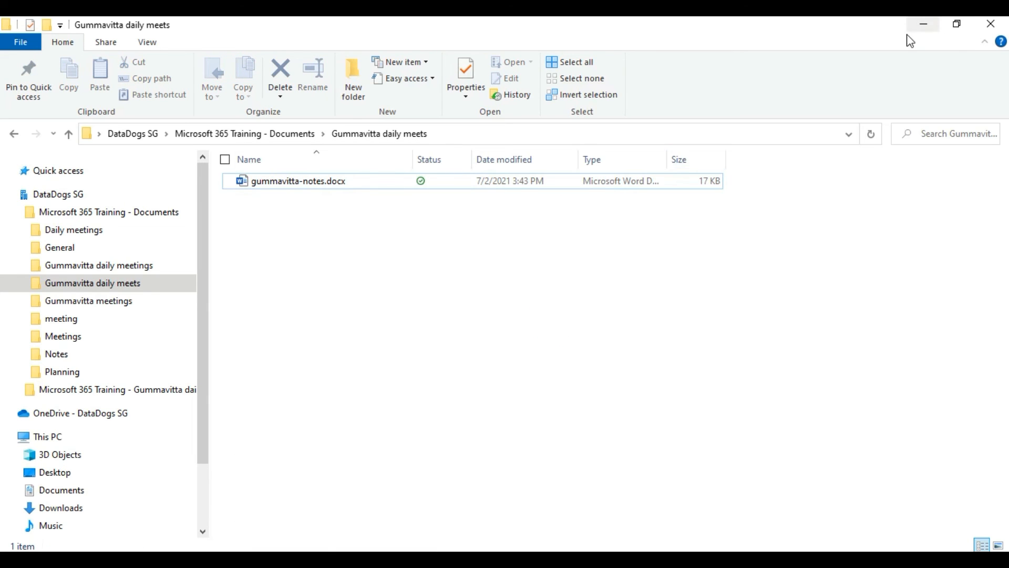
# Step: Return to the SharePoint Documents library and close the 'Getting ready to sync' notice
pyautogui.click(918, 25)
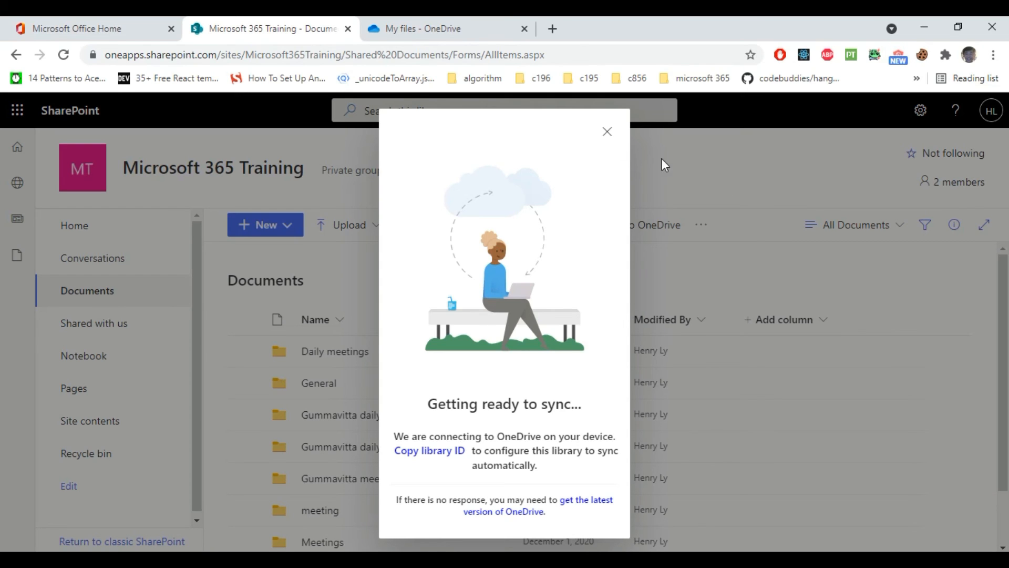
pyautogui.click(608, 133)
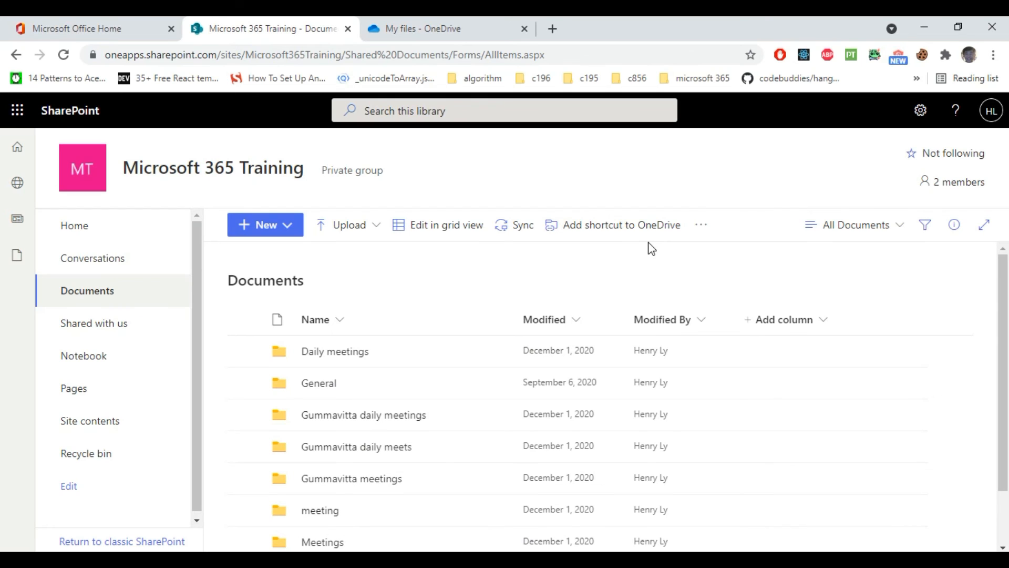
pyautogui.click(598, 560)
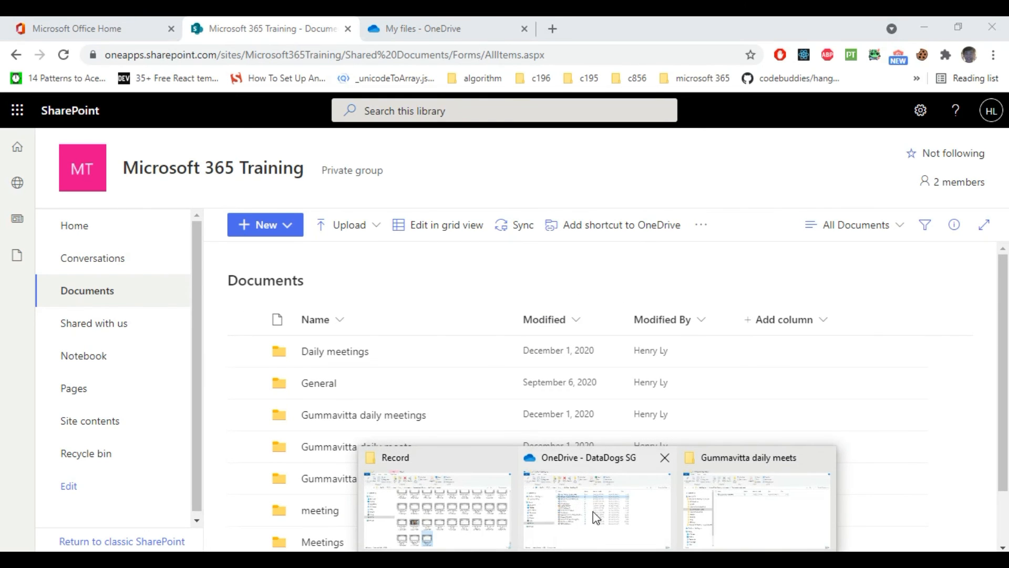
# Step: Expand and view the OneDrive - DataDogs SG files in File Explorer, then minimize it
pyautogui.click(707, 518)
pyautogui.scroll(-1, 89, 403)
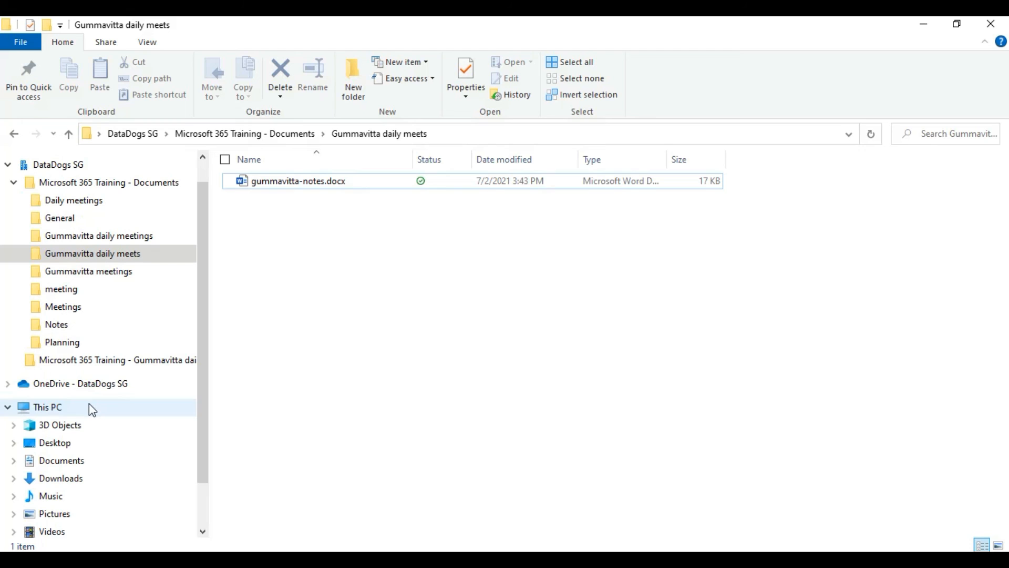
pyautogui.click(9, 383)
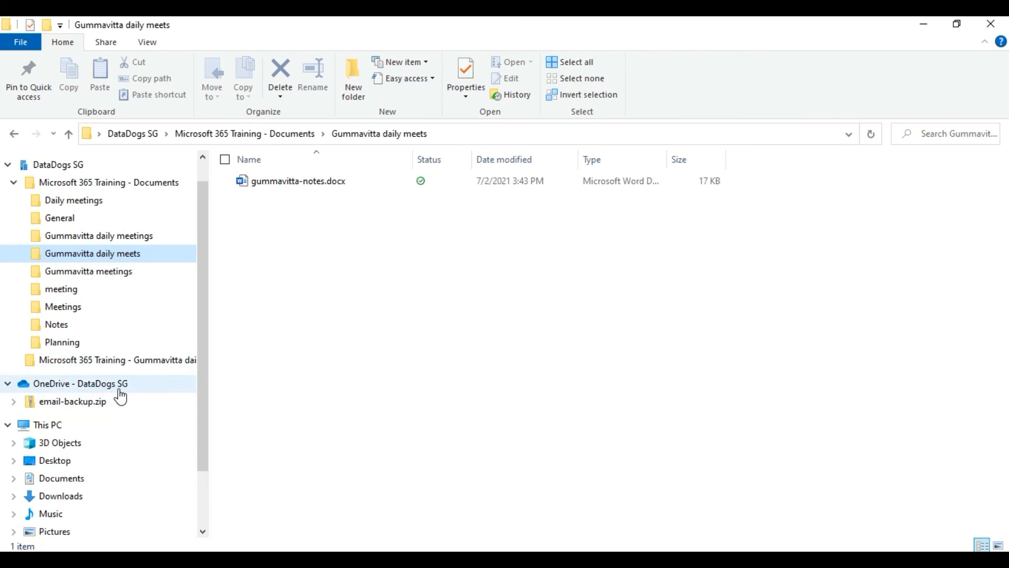
pyautogui.scroll(1, 118, 398)
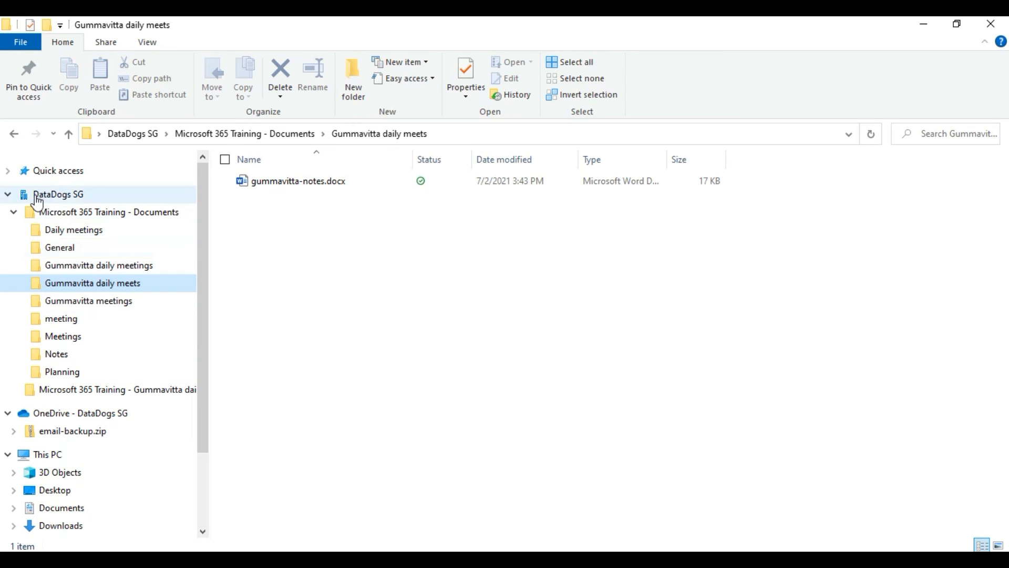
pyautogui.click(17, 213)
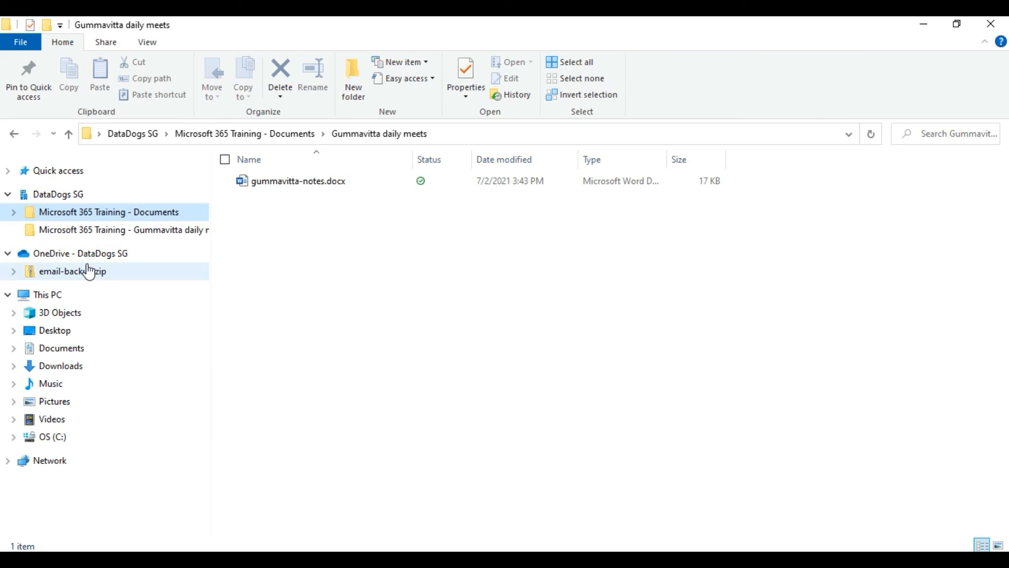
pyautogui.click(44, 254)
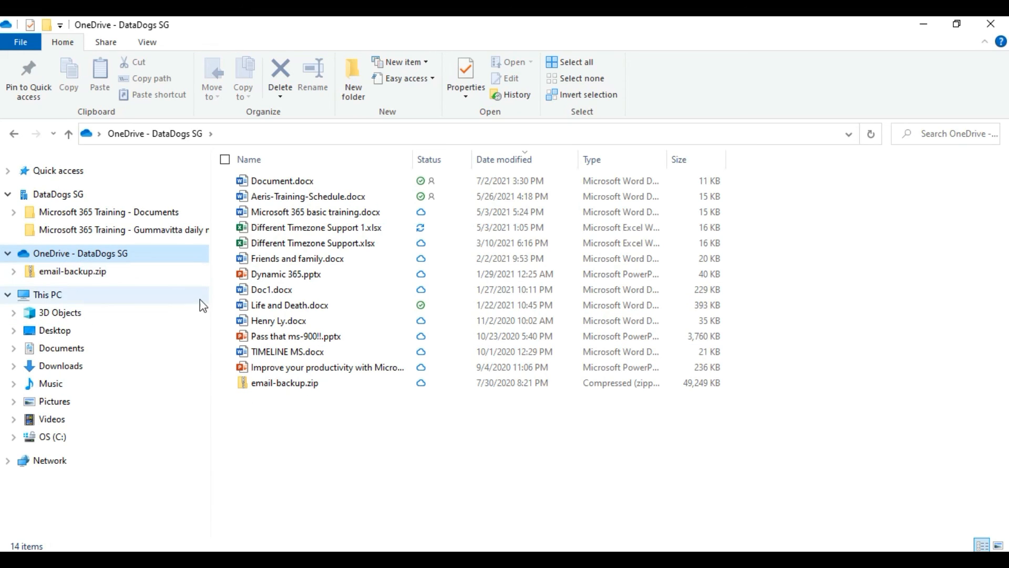
pyautogui.click(918, 31)
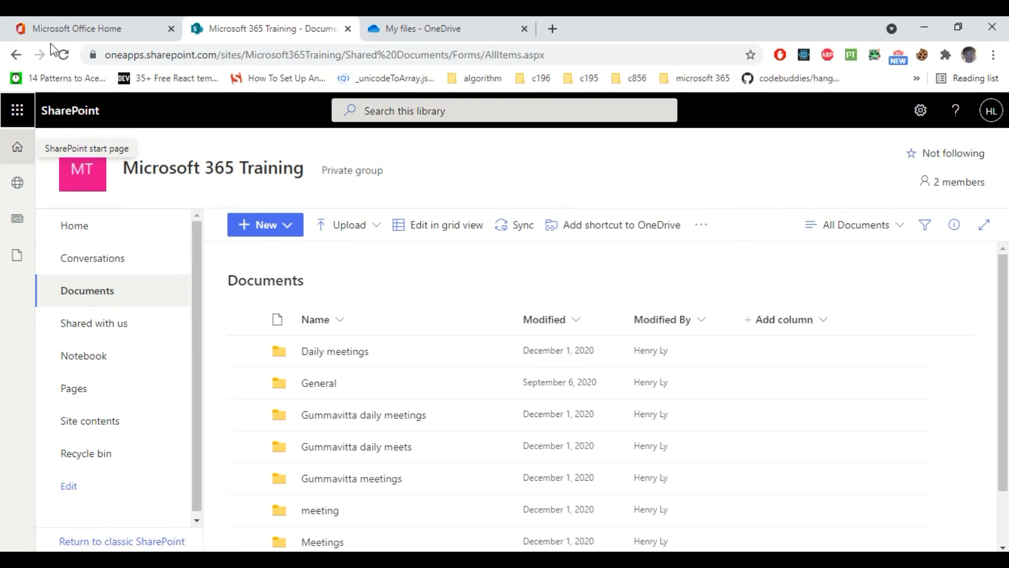
# Step: From Office Home, open SharePoint and go to the Admin & Support site
pyautogui.click(68, 28)
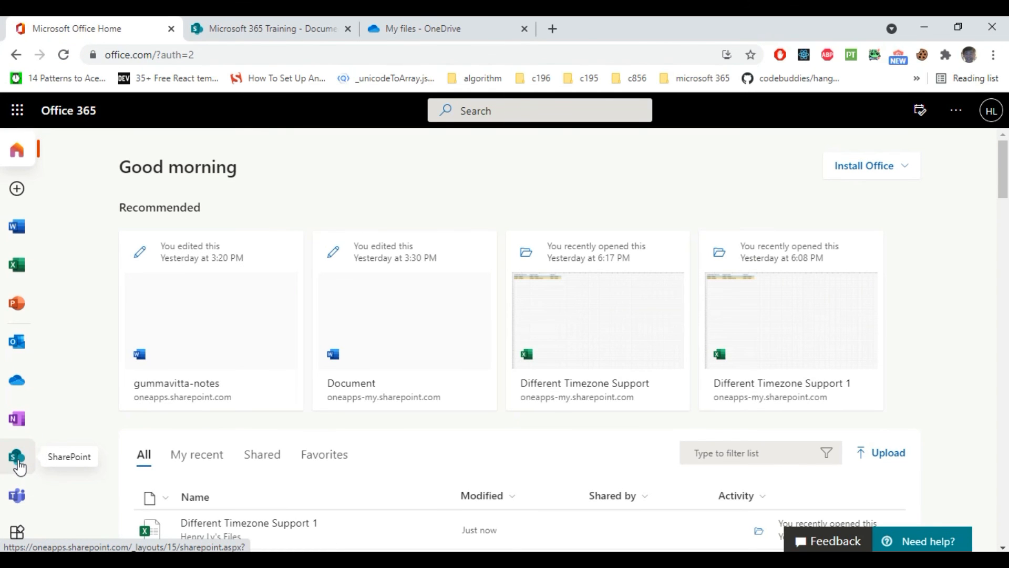
pyautogui.click(18, 466)
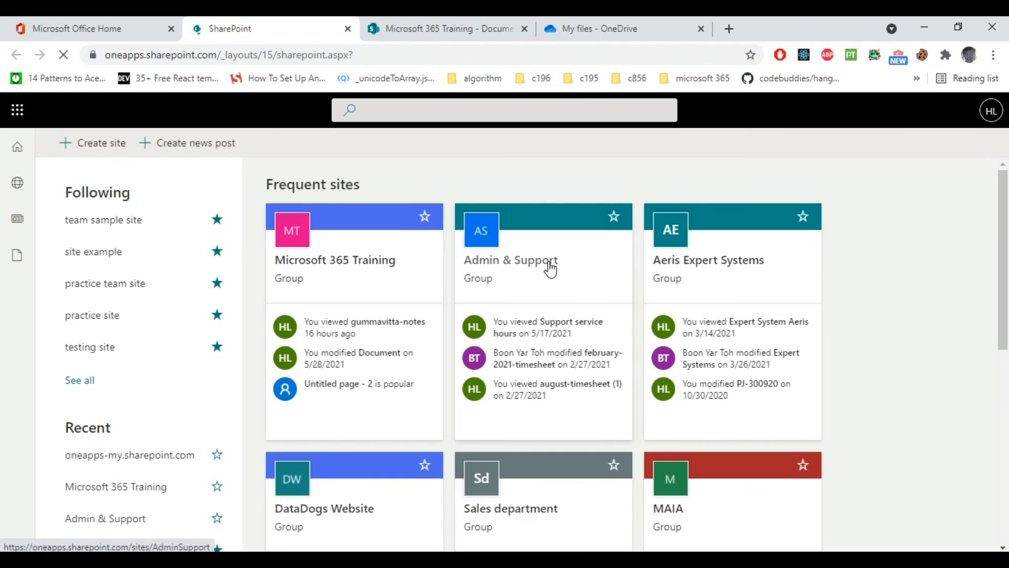
pyautogui.click(550, 269)
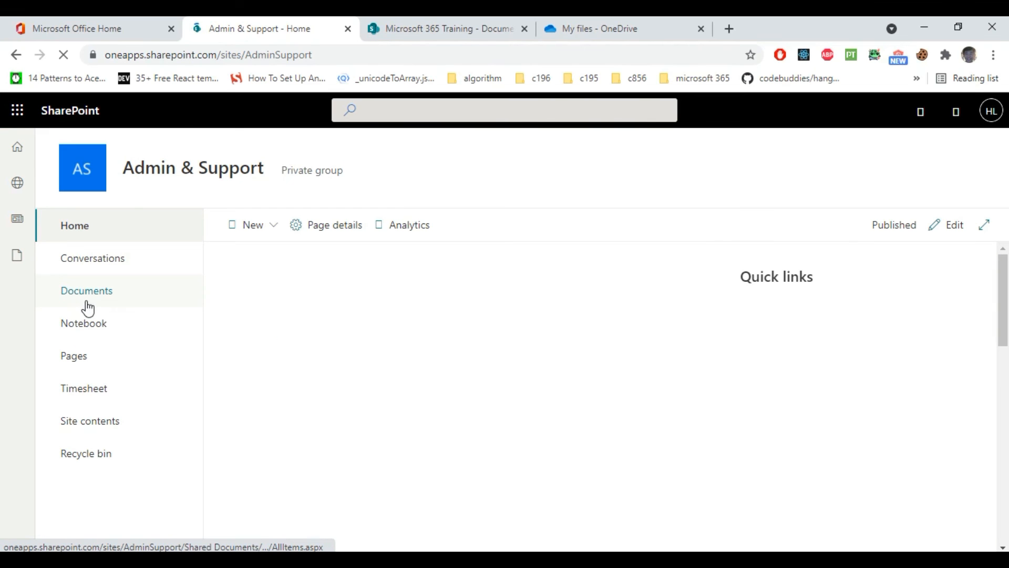
# Step: Add the Admin & Support Documents library as a shortcut in OneDrive My files
pyautogui.click(84, 298)
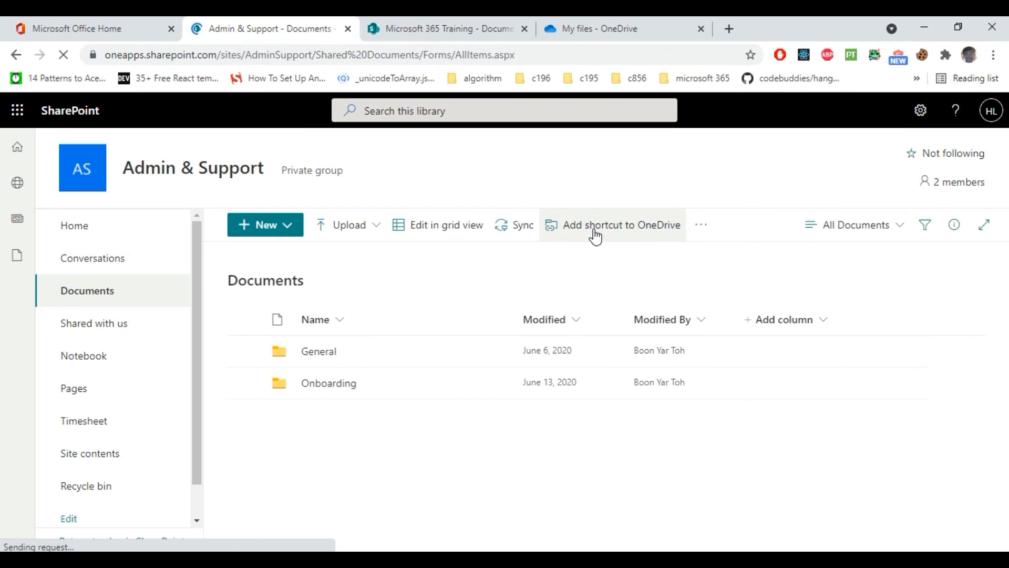
pyautogui.click(596, 236)
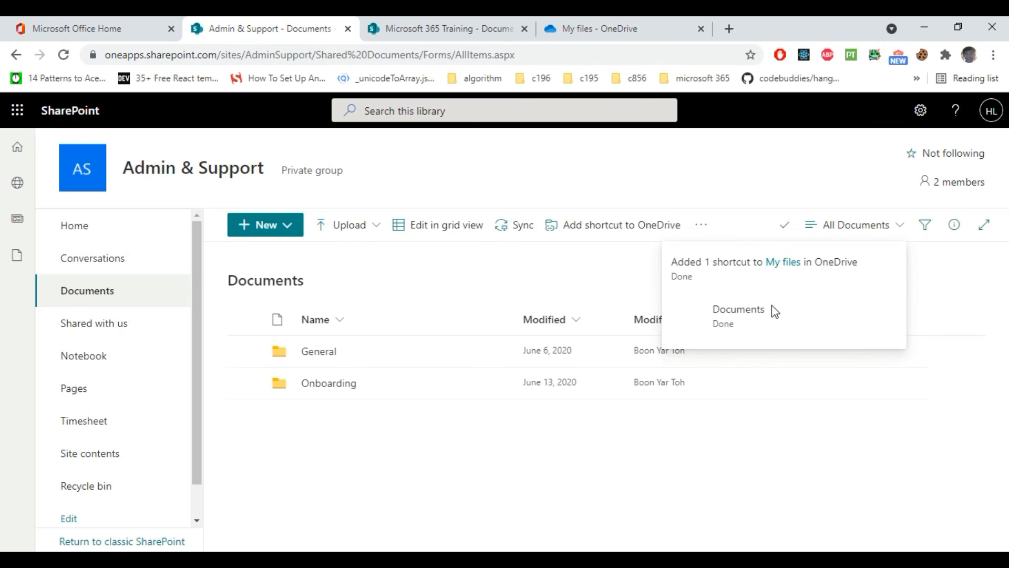
pyautogui.moveTo(597, 560)
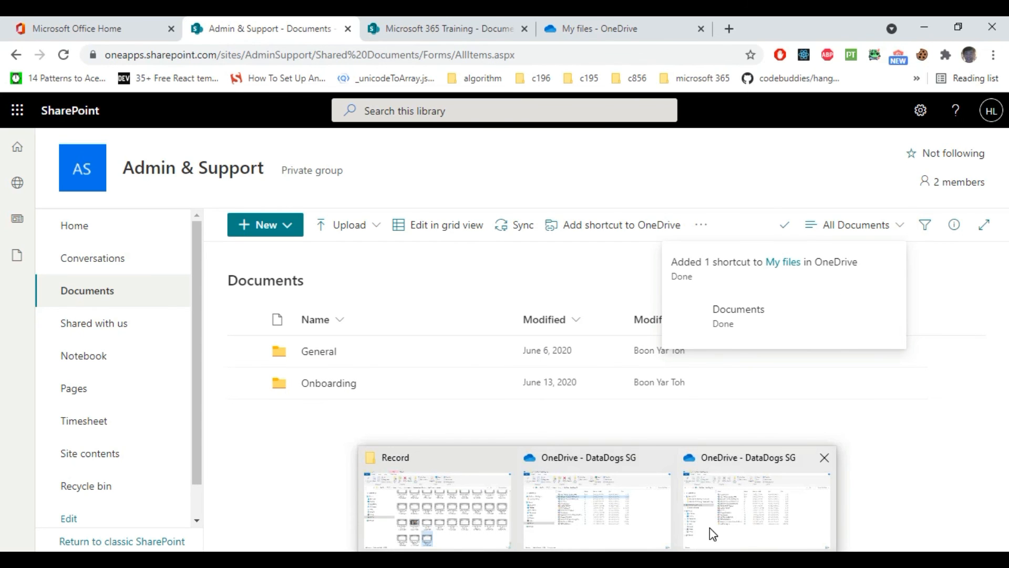
pyautogui.click(854, 561)
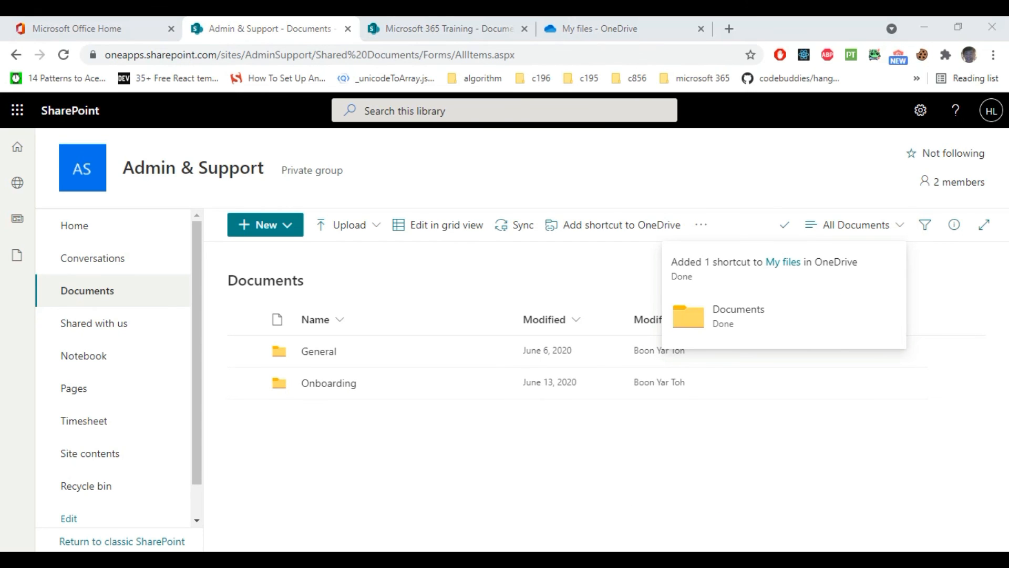
pyautogui.click(776, 522)
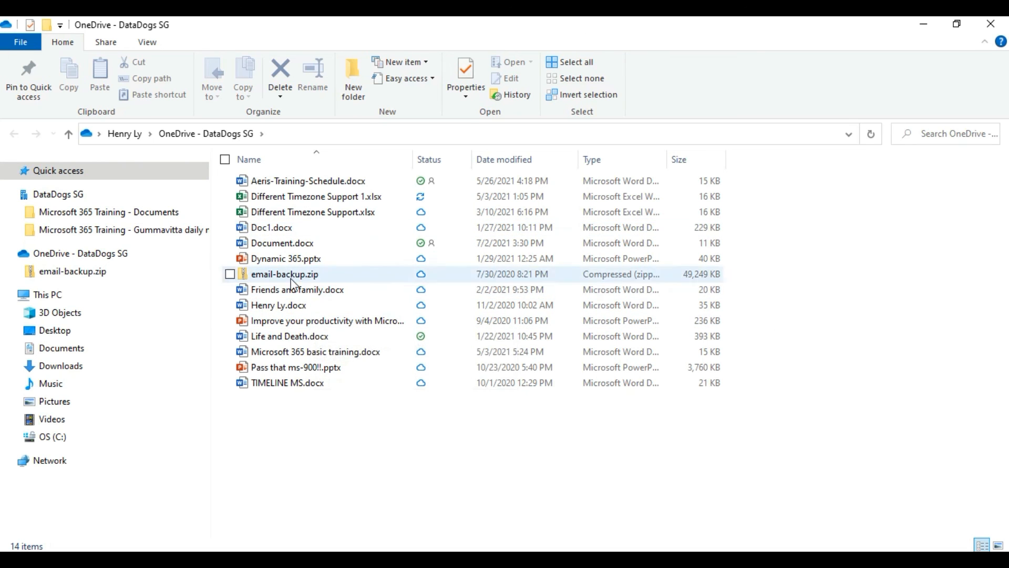
pyautogui.click(917, 23)
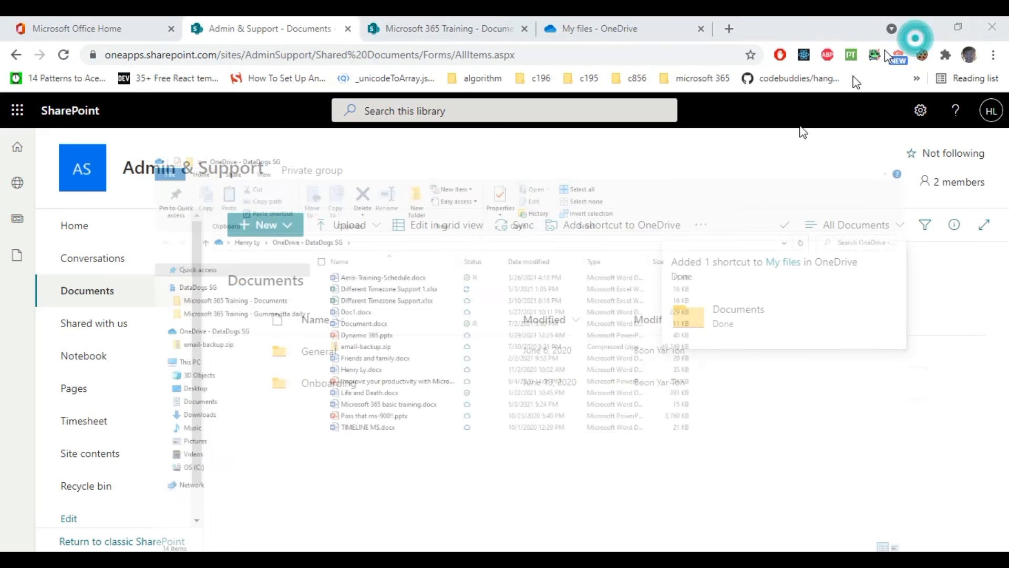
# Step: Open OneDrive My files to confirm the Admin & Support Documents shortcut, then show the sync panel
pyautogui.click(45, 32)
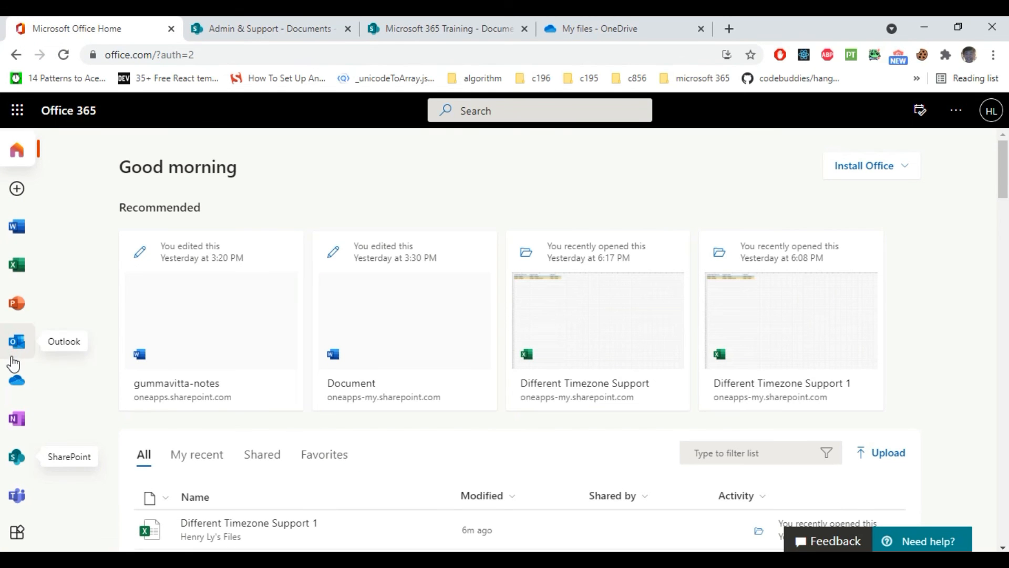
pyautogui.click(19, 380)
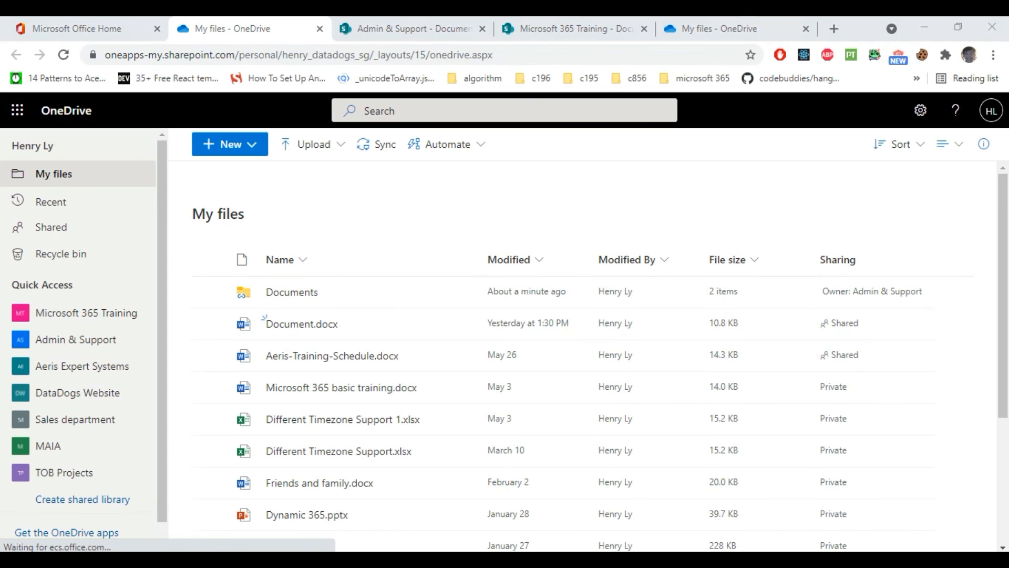
pyautogui.click(854, 560)
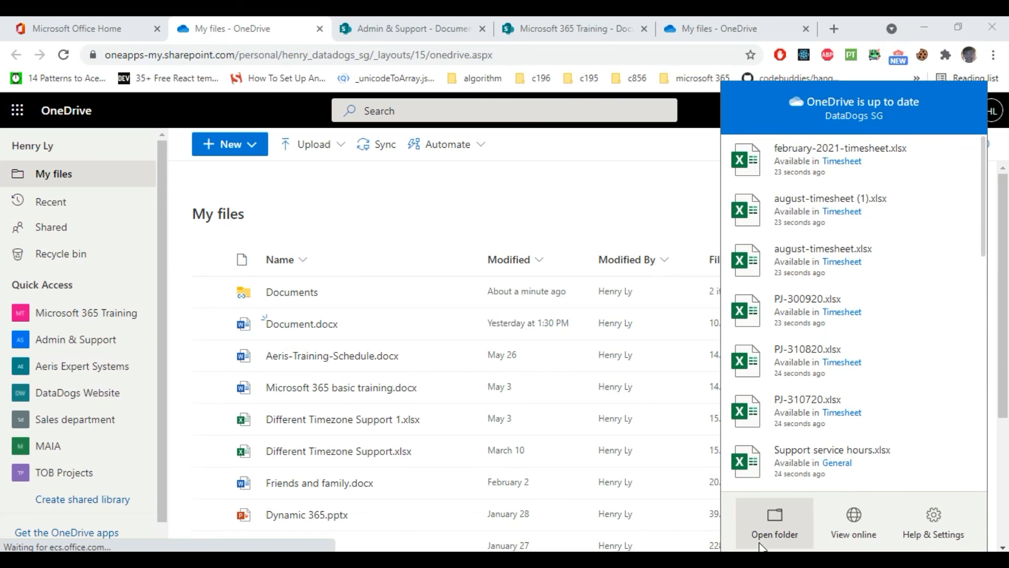
# Step: Open OneDrive - DataDogs SG maximized in File Explorer and check the Documents shortcut among 15 items
pyautogui.click(761, 546)
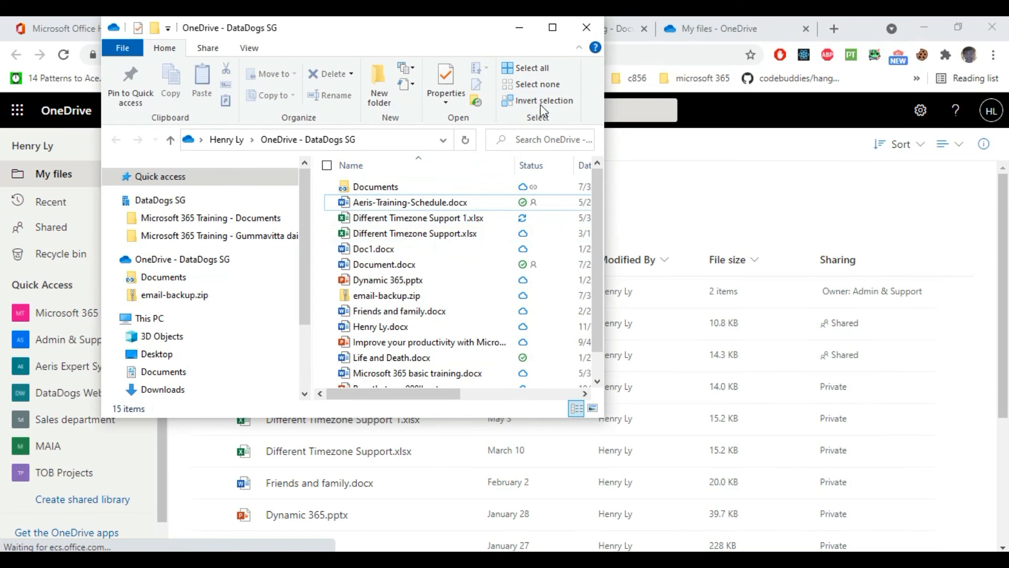
pyautogui.click(552, 27)
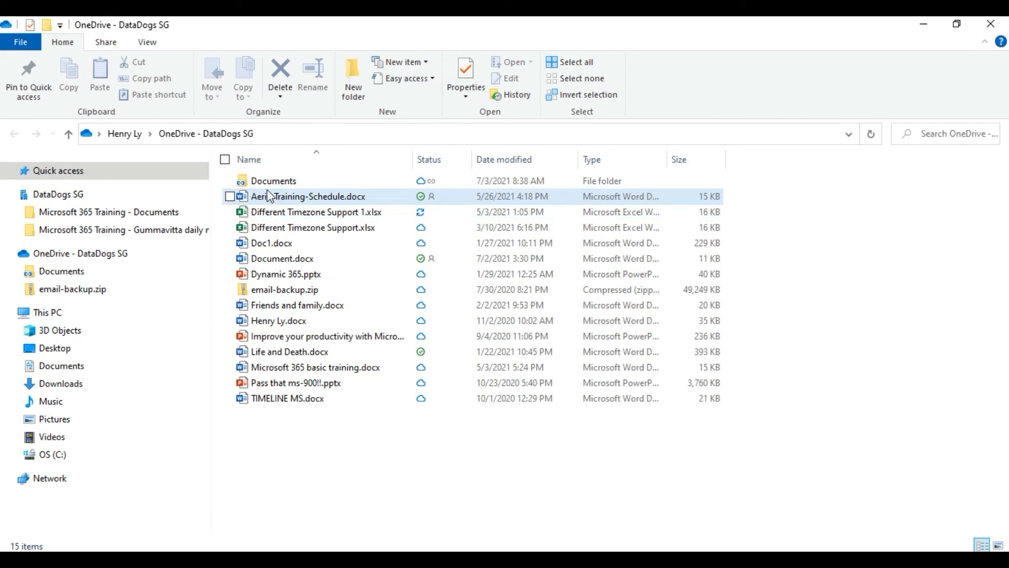
pyautogui.moveTo(268, 191)
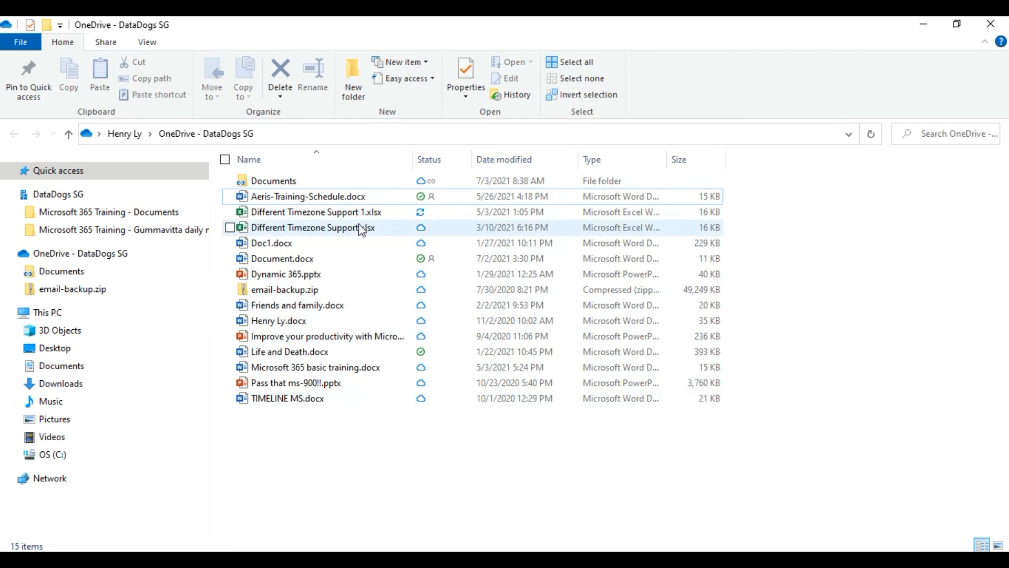
pyautogui.moveTo(349, 385)
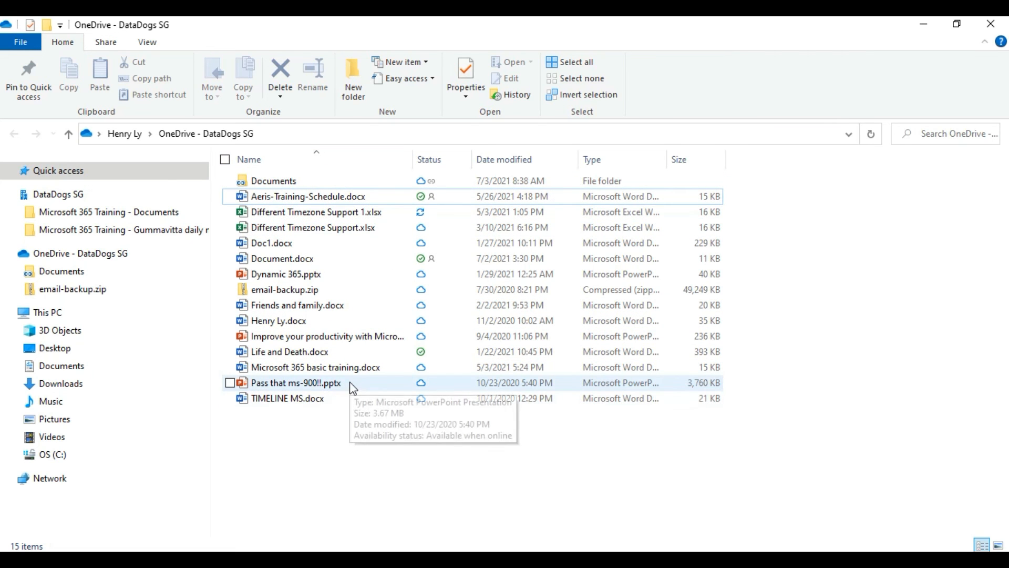